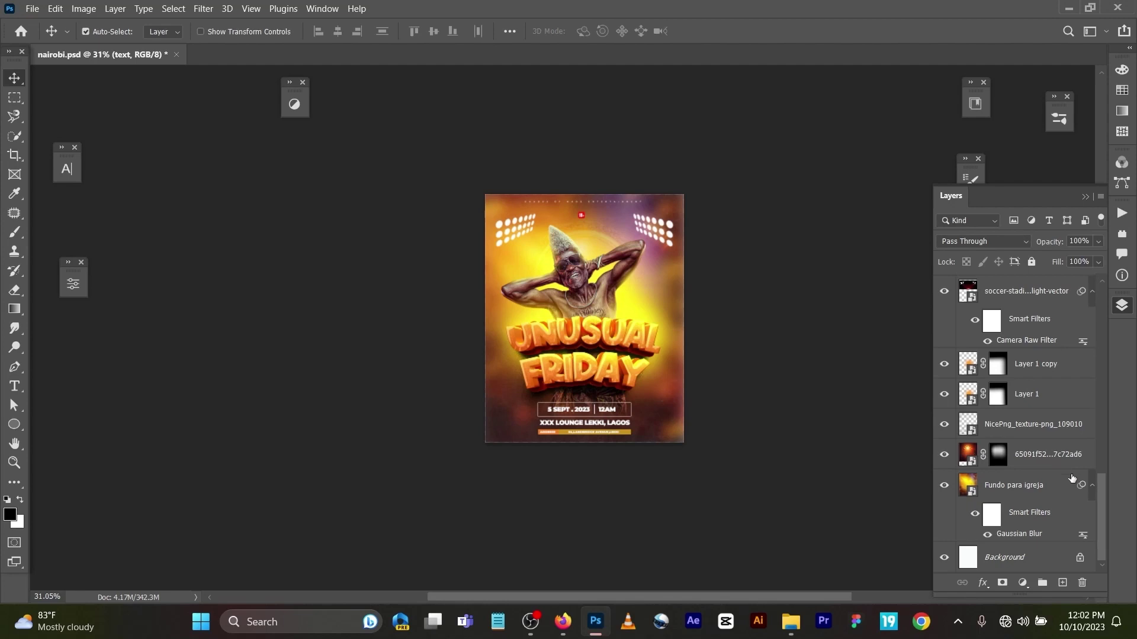
Step: Select the Fundo para igreja background layer and hide the 65091f52 glow layer
click(1034, 490)
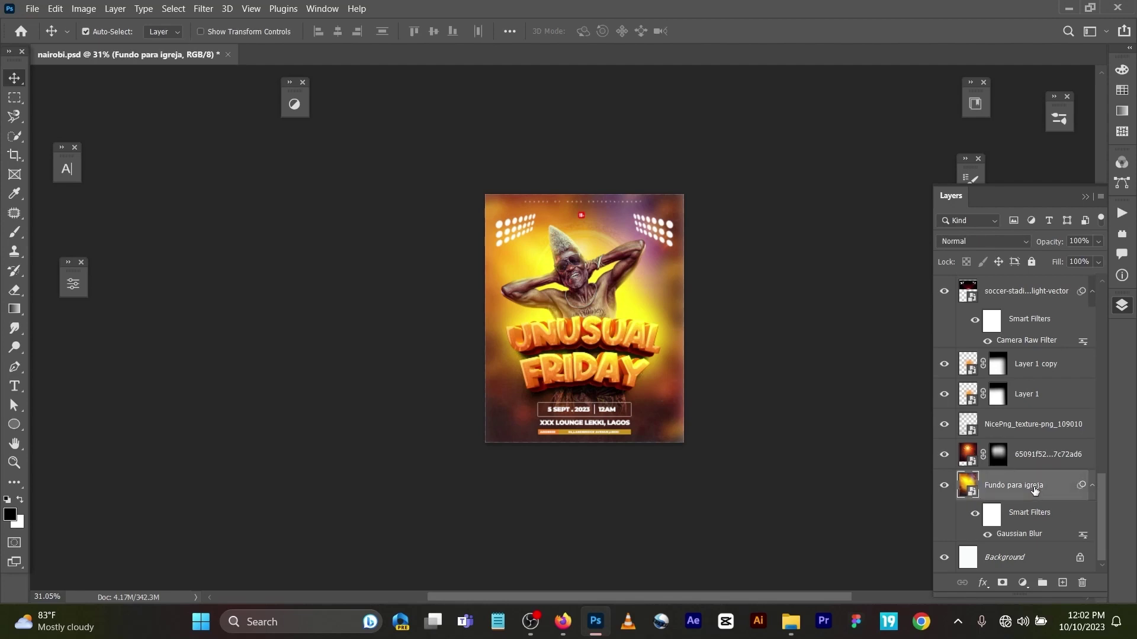
click(944, 454)
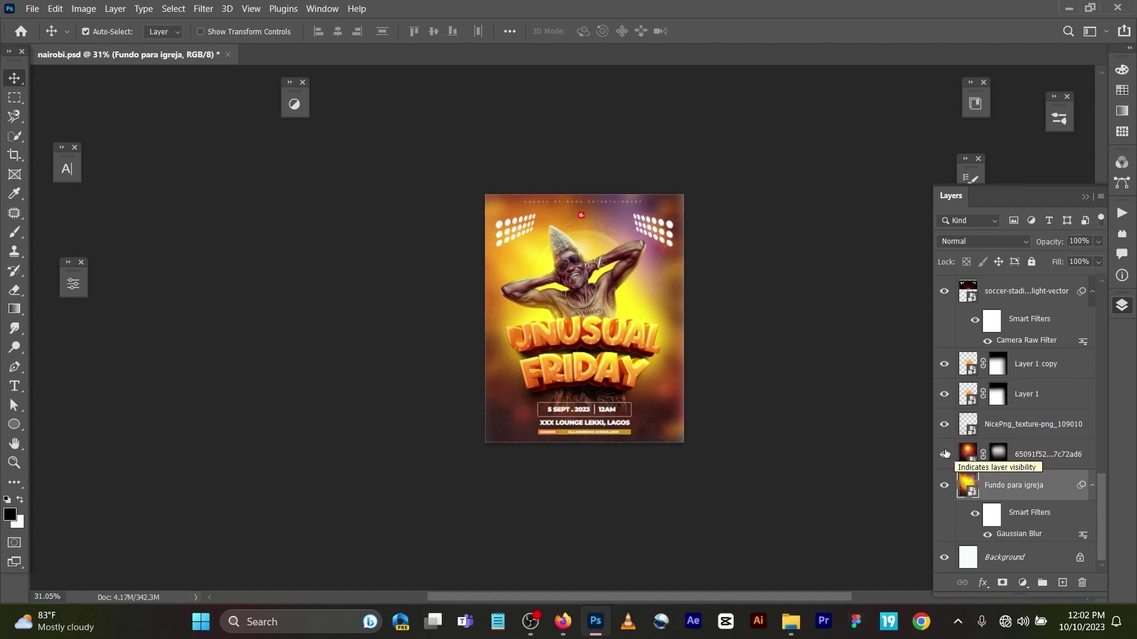
Step: Hide the NicePng texture, Layer 1, Layer 1 copy and soccer stadium lights layers
click(944, 423)
click(943, 394)
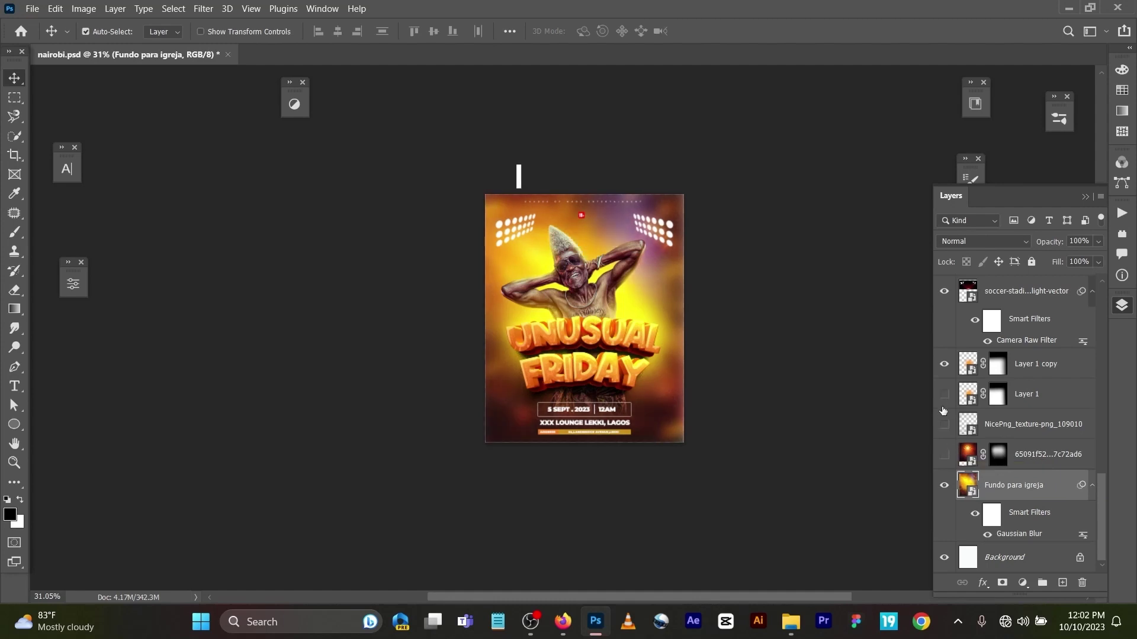
click(944, 363)
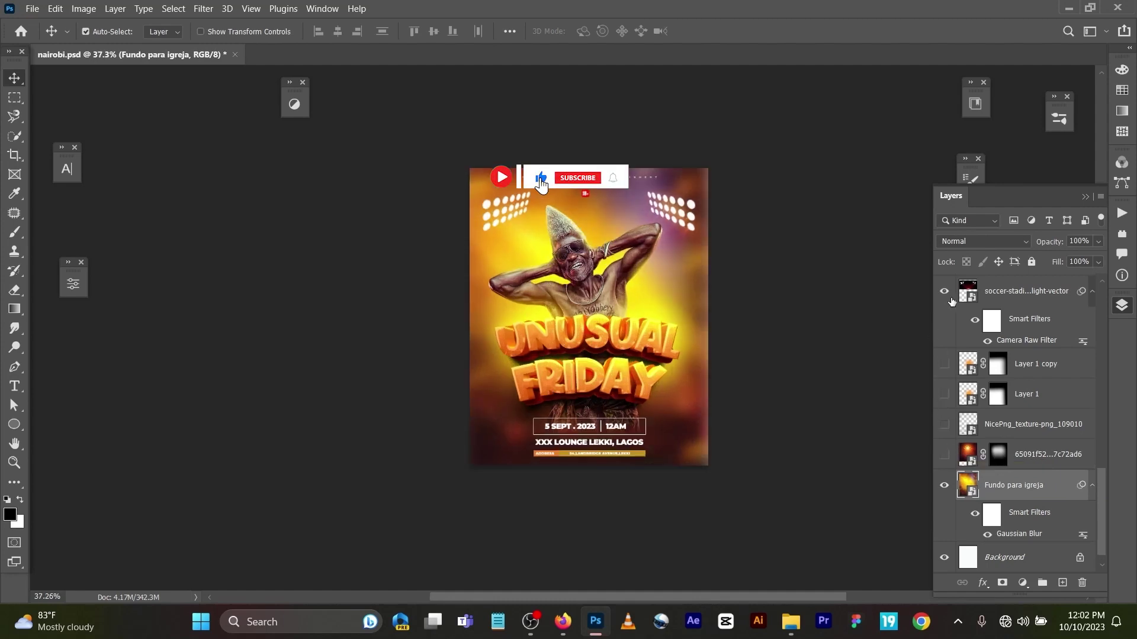
scroll(947, 320, up, 1)
click(946, 328)
scroll(948, 332, up, 3)
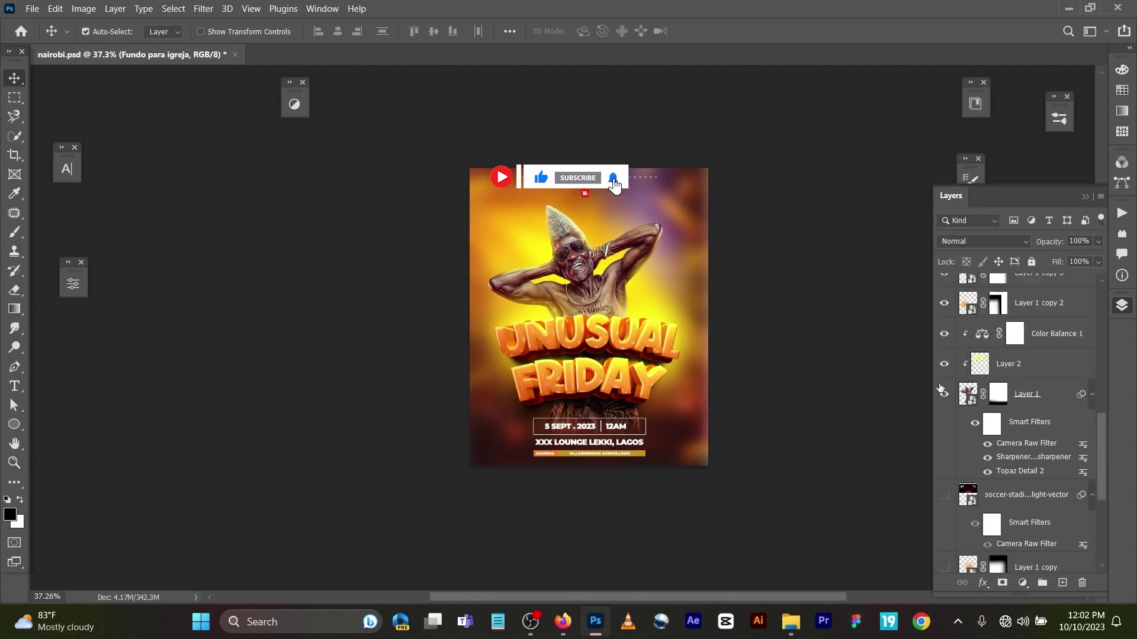
click(943, 394)
Step: Hide the dancing man, Layer 1 copy 2 and 3, SHADES text, Group 4 and both Rectangle 1 bars
scroll(952, 396, up, 1)
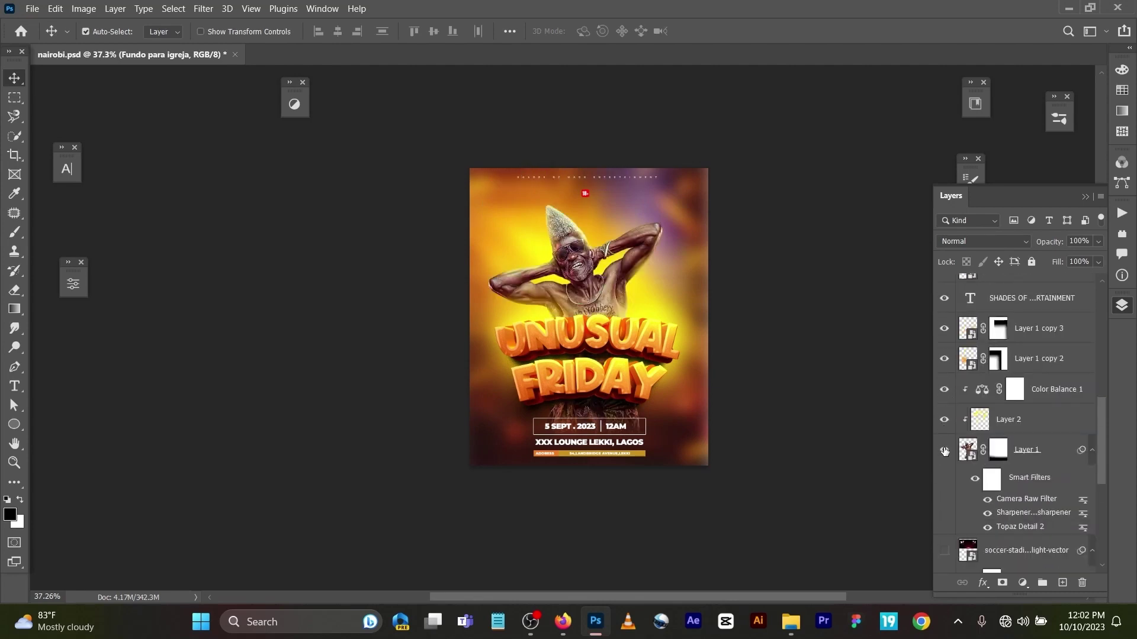
click(944, 449)
scroll(953, 385, up, 1)
click(944, 414)
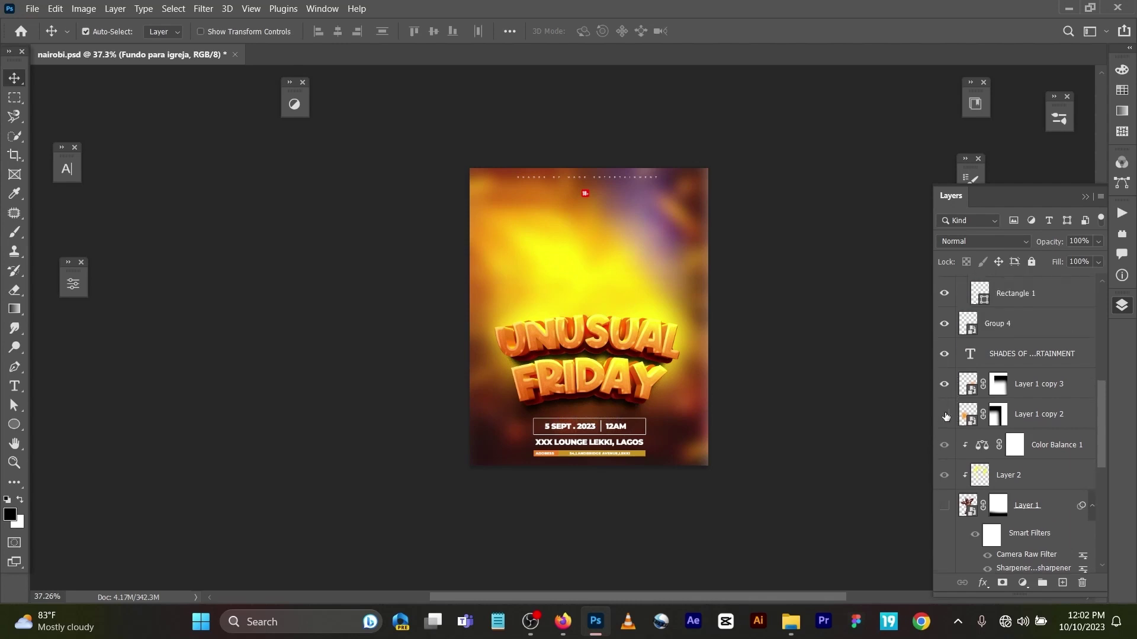
click(944, 384)
click(944, 355)
scroll(946, 360, up, 2)
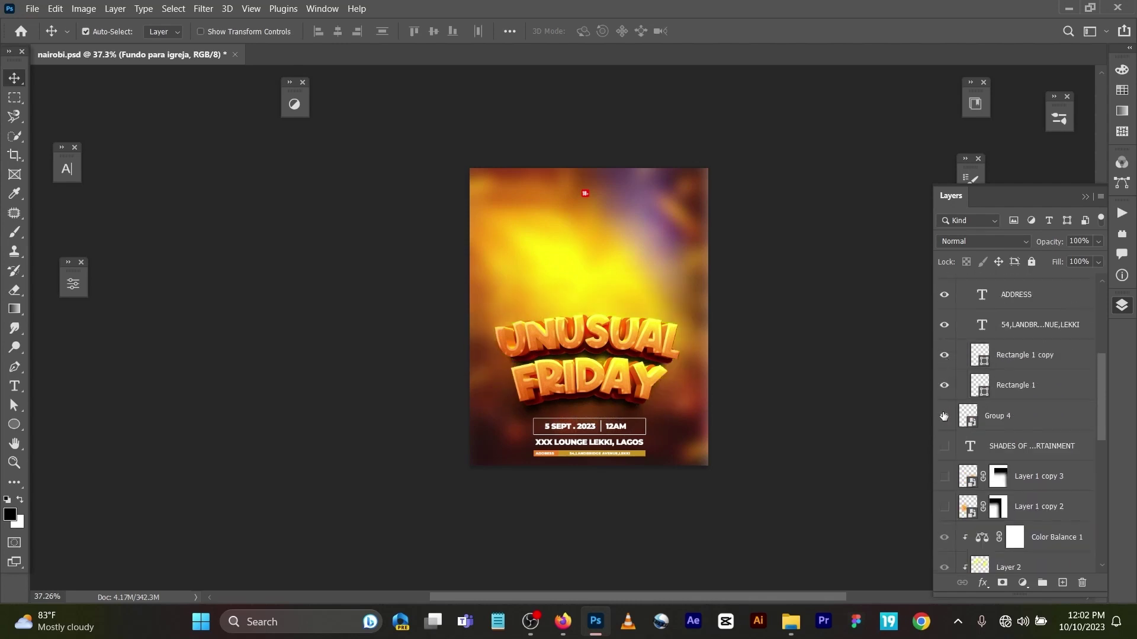
click(944, 415)
click(944, 384)
click(945, 357)
Step: Hide the street address, ADDRESS label, Group 8, UNUSUAL FRIDAY title group and Group 9
scroll(945, 357, up, 2)
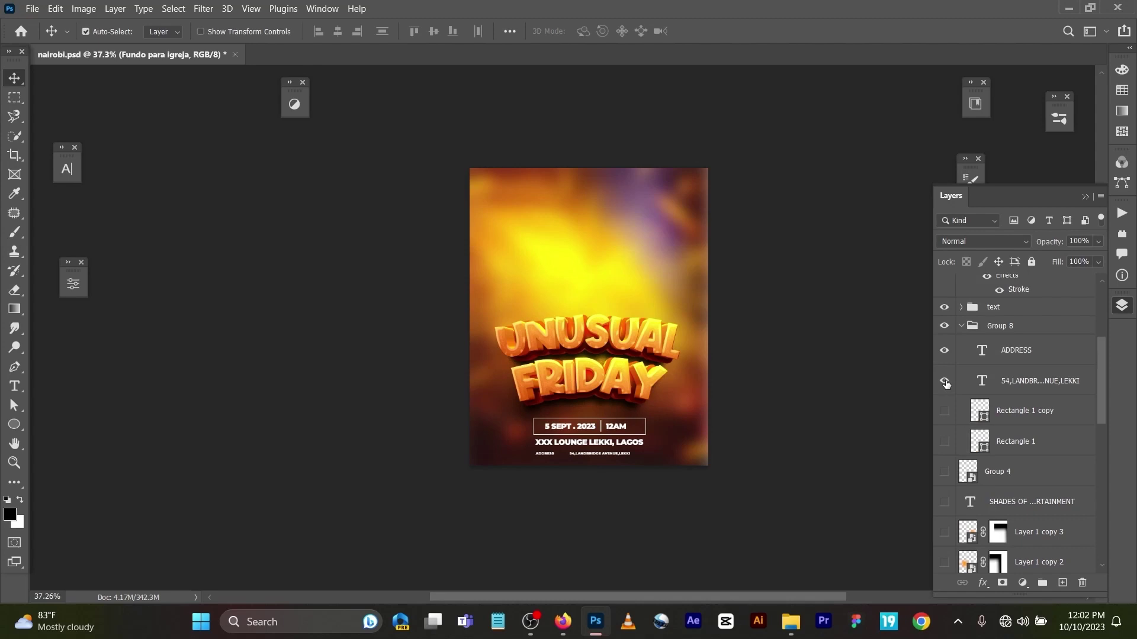
click(944, 381)
click(944, 350)
click(943, 325)
click(945, 308)
scroll(945, 308, up, 5)
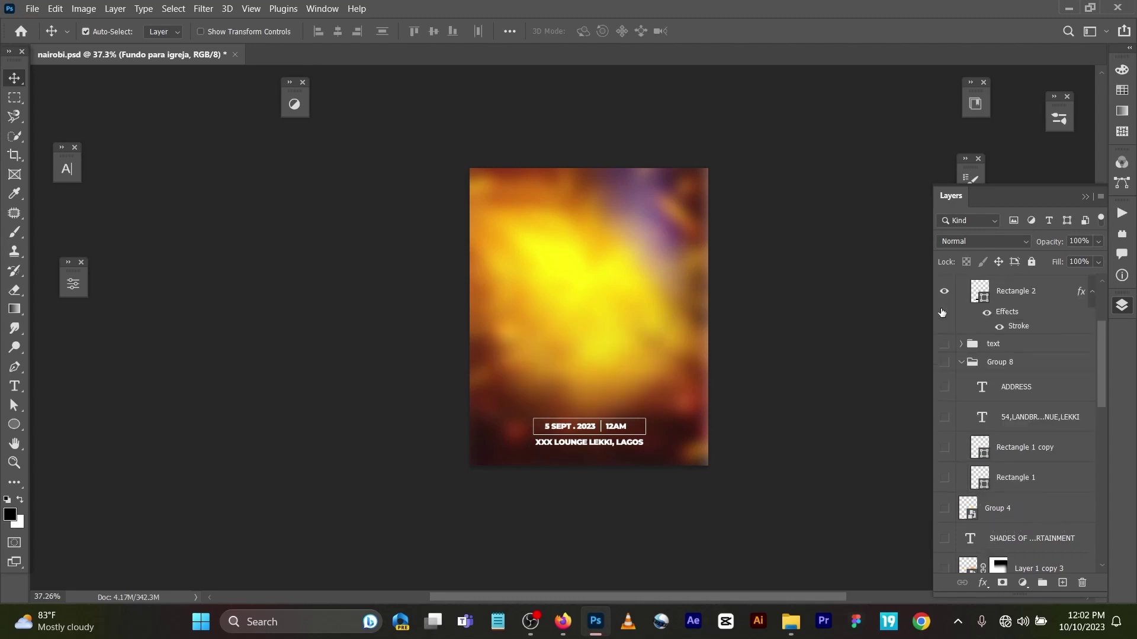
click(943, 283)
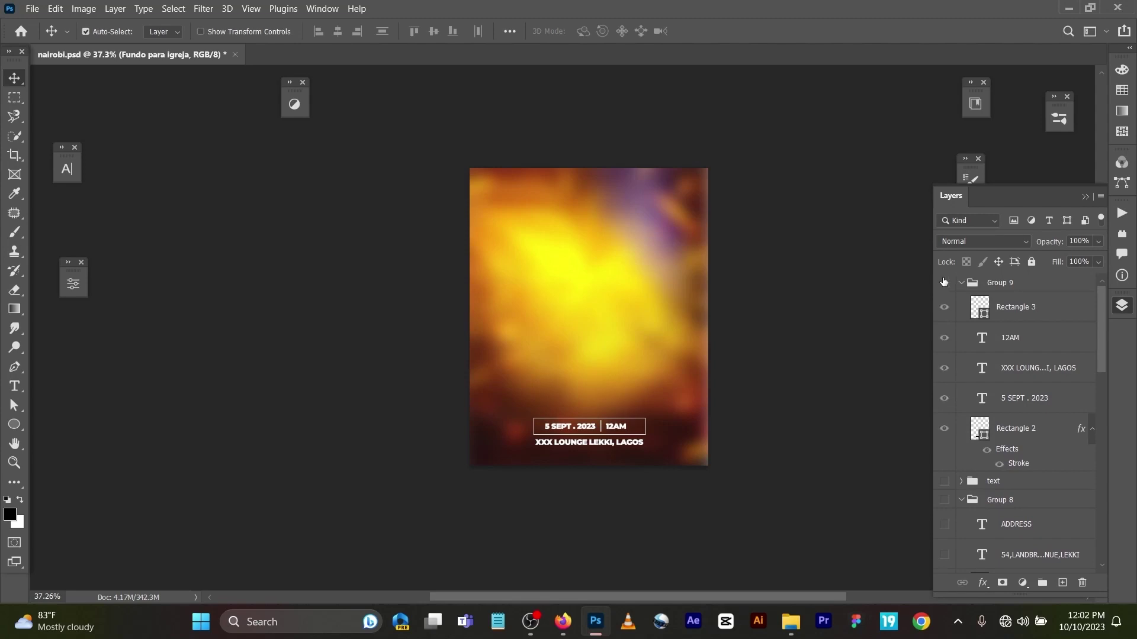
scroll(627, 319, down, 3)
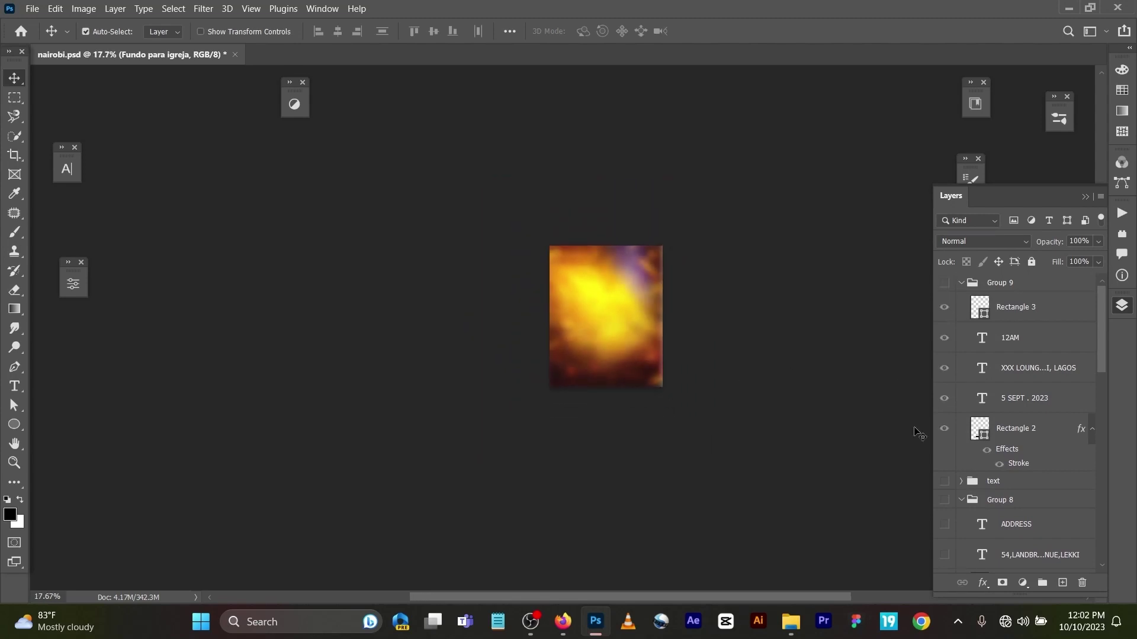
scroll(971, 412, down, 10)
Step: Compare the background with and without Gaussian Blur, keeping the 31.8-pixel radius
scroll(971, 412, down, 2)
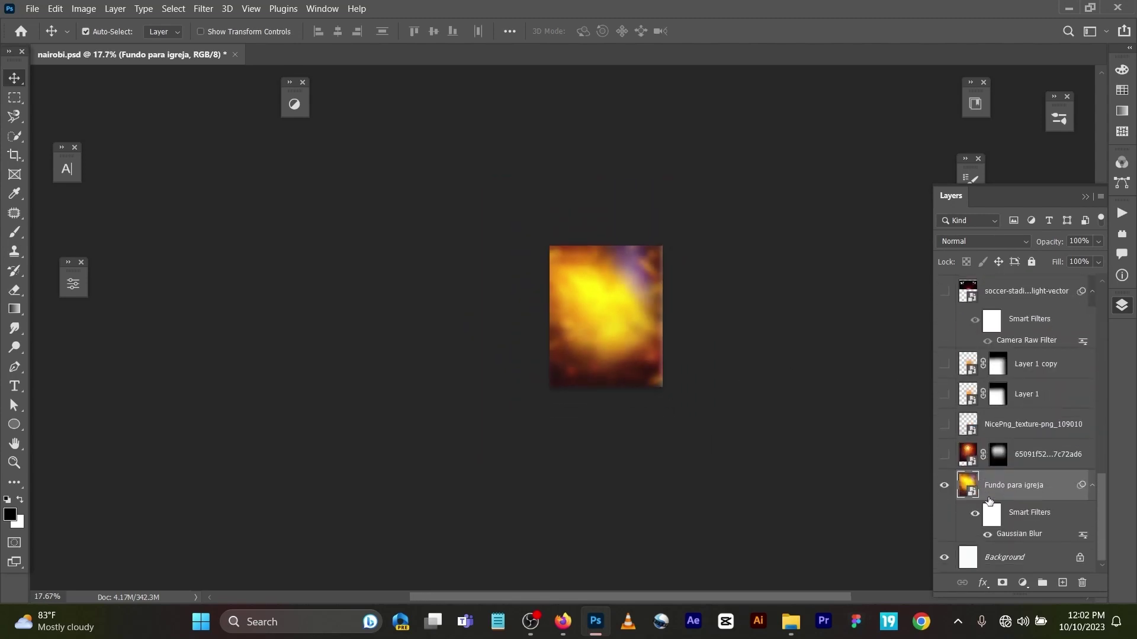
click(986, 536)
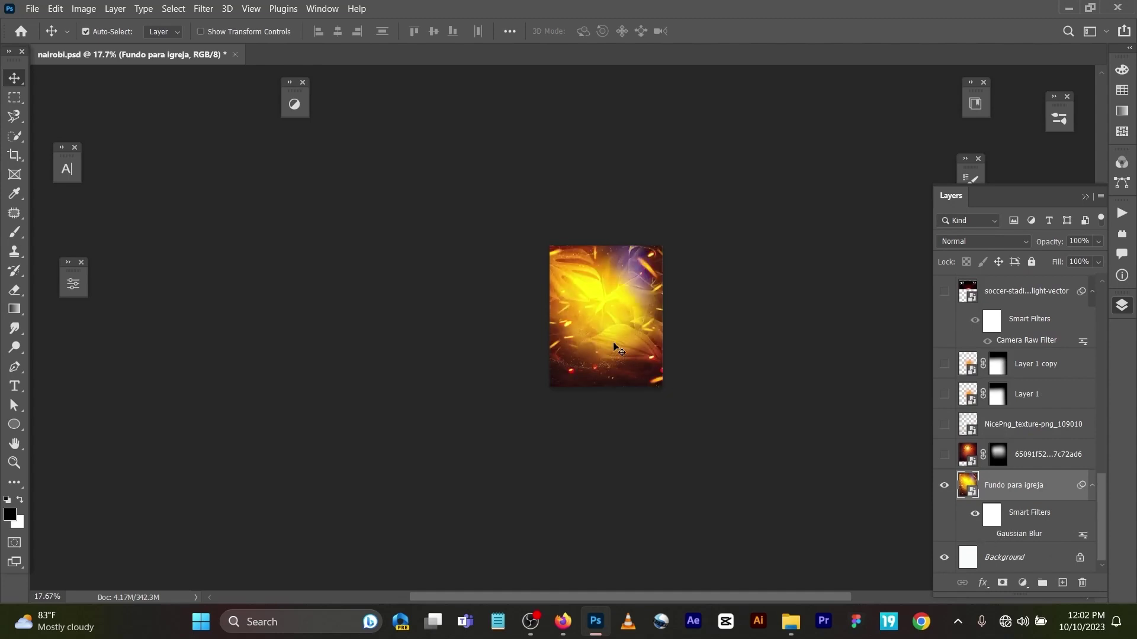
scroll(614, 347, up, 2)
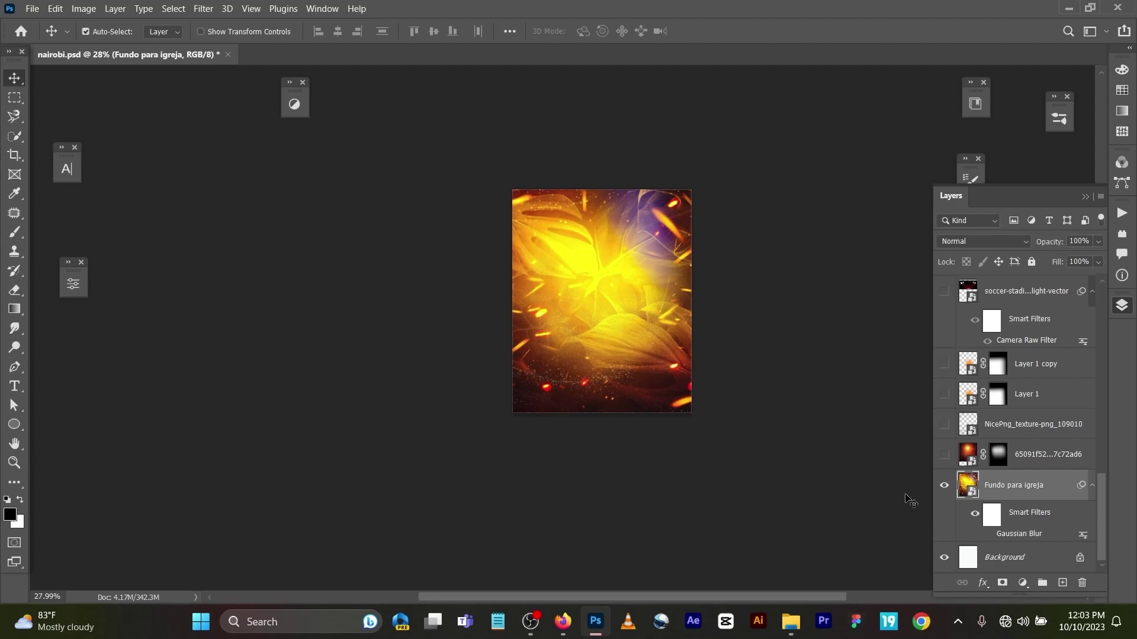
click(988, 537)
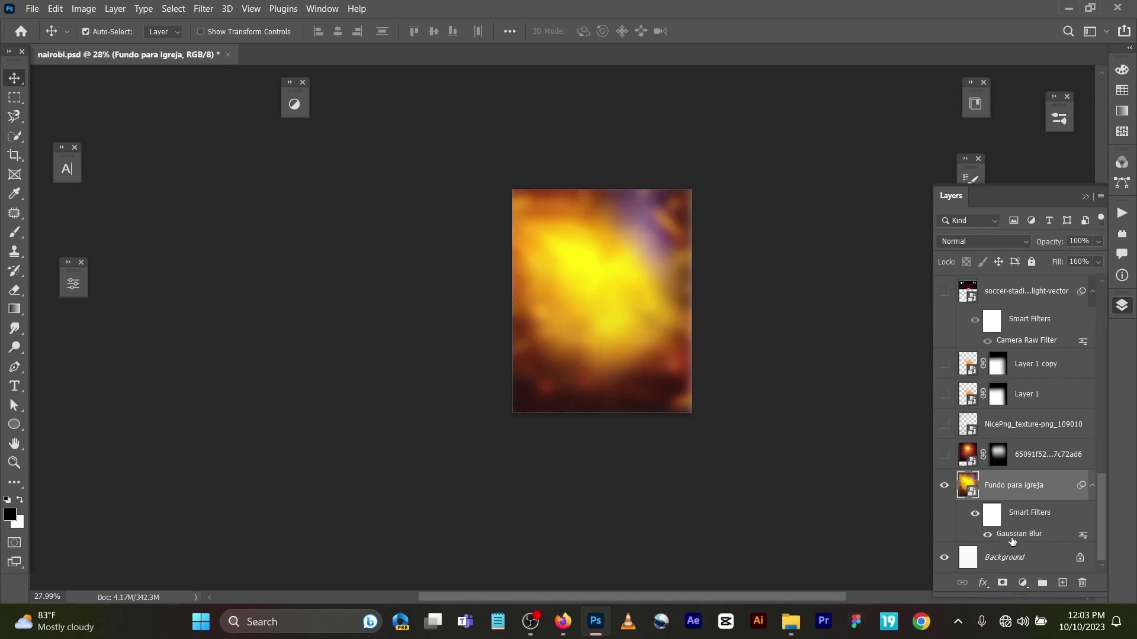
double_click(1012, 534)
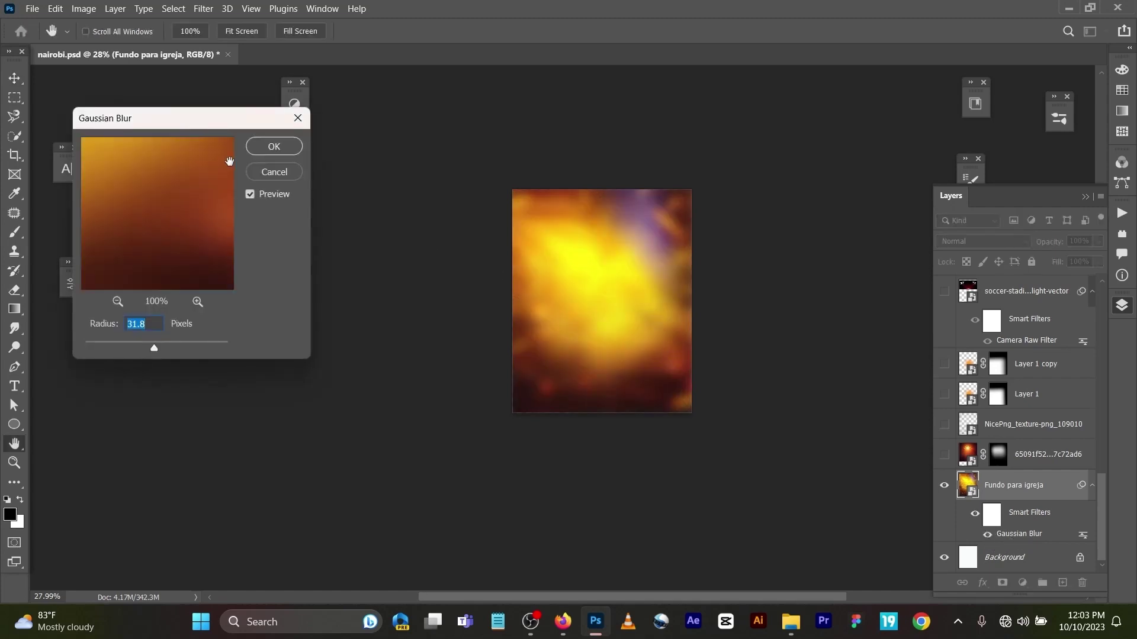
click(292, 148)
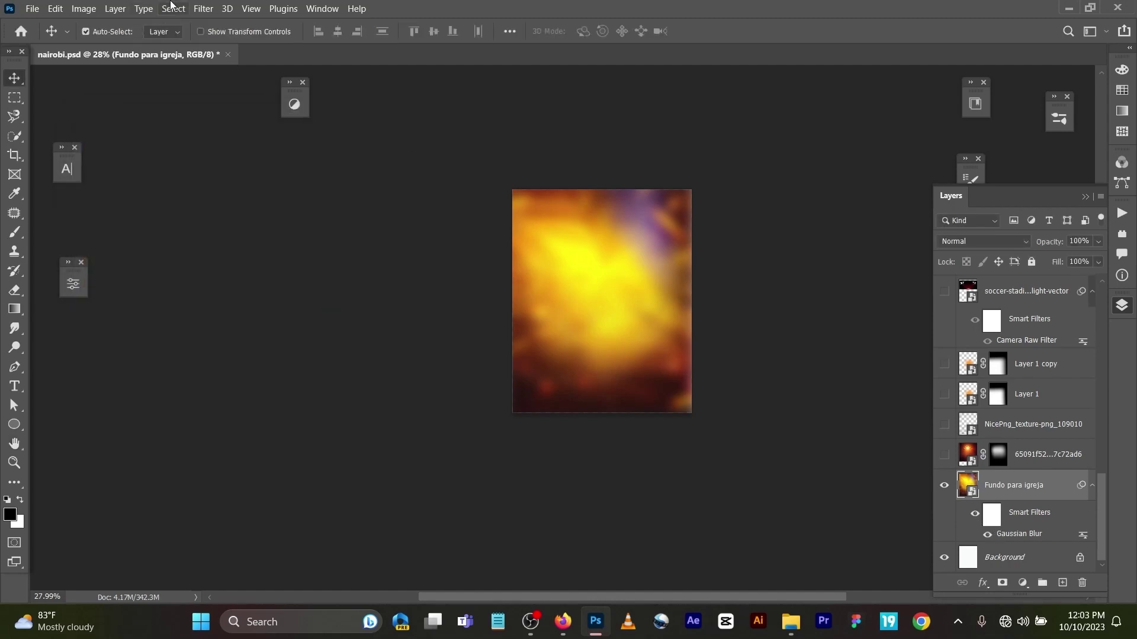
Step: Browse the Filter menu's Blur options and close it without applying anything
click(203, 8)
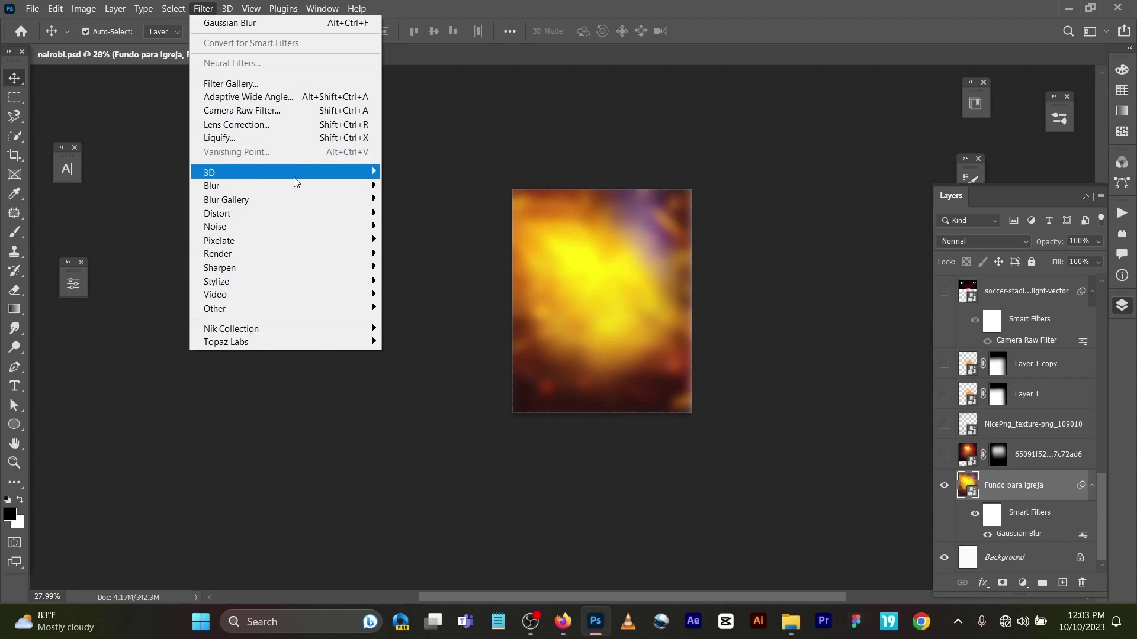
mouse_move(294, 185)
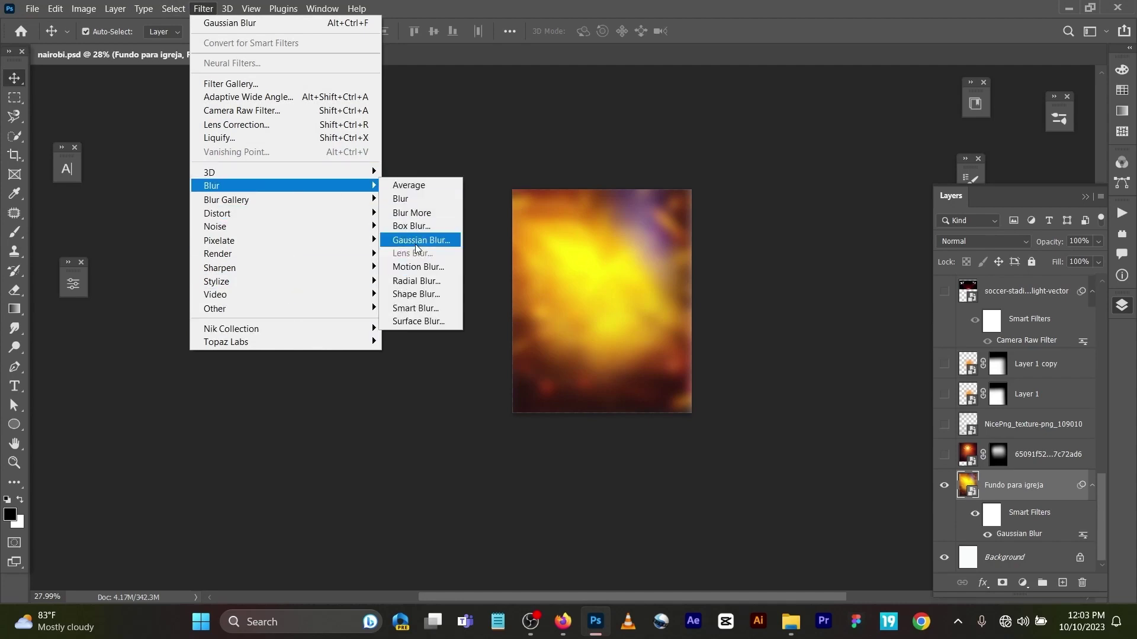
click(482, 477)
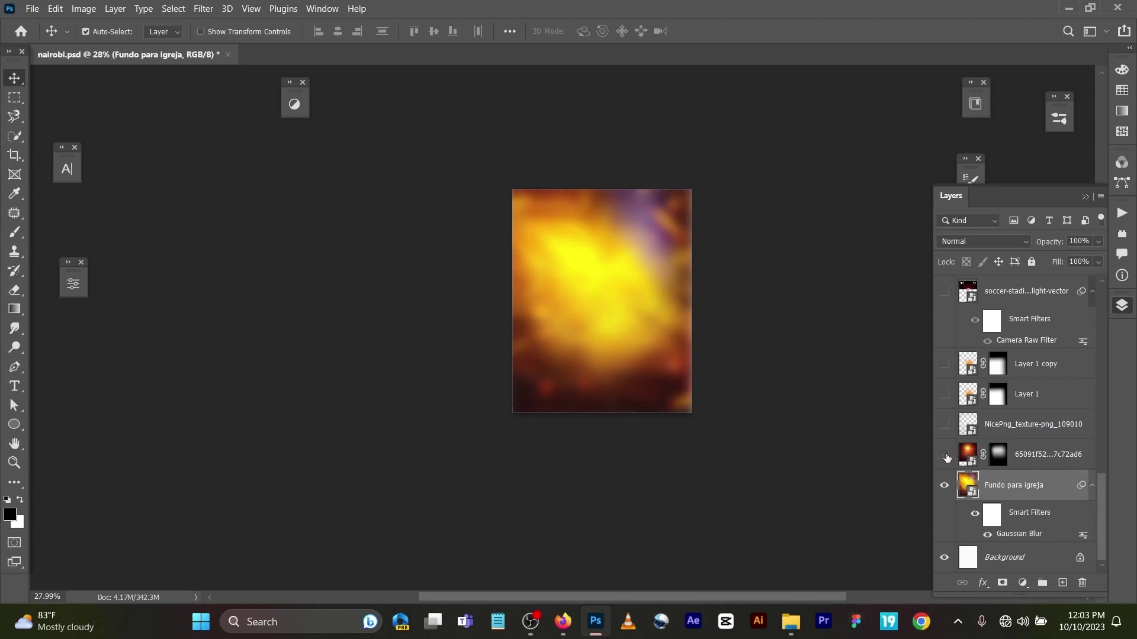
Step: Show the 65091f52 glow layer, replace its mask, and fade its bottom with an upward gradient
click(945, 455)
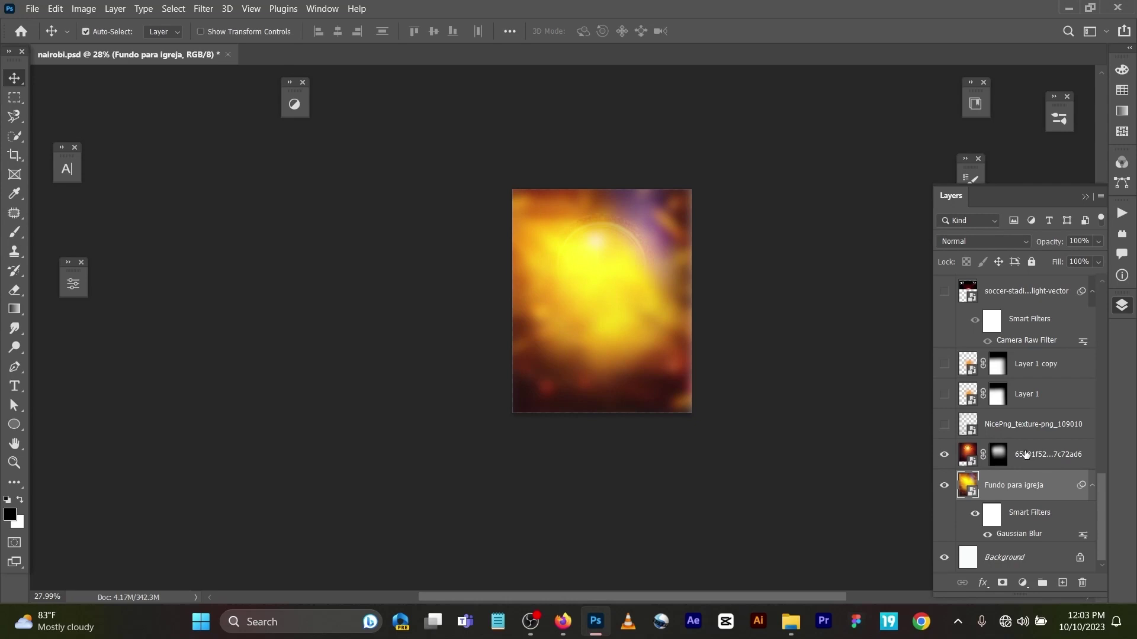
click(996, 457)
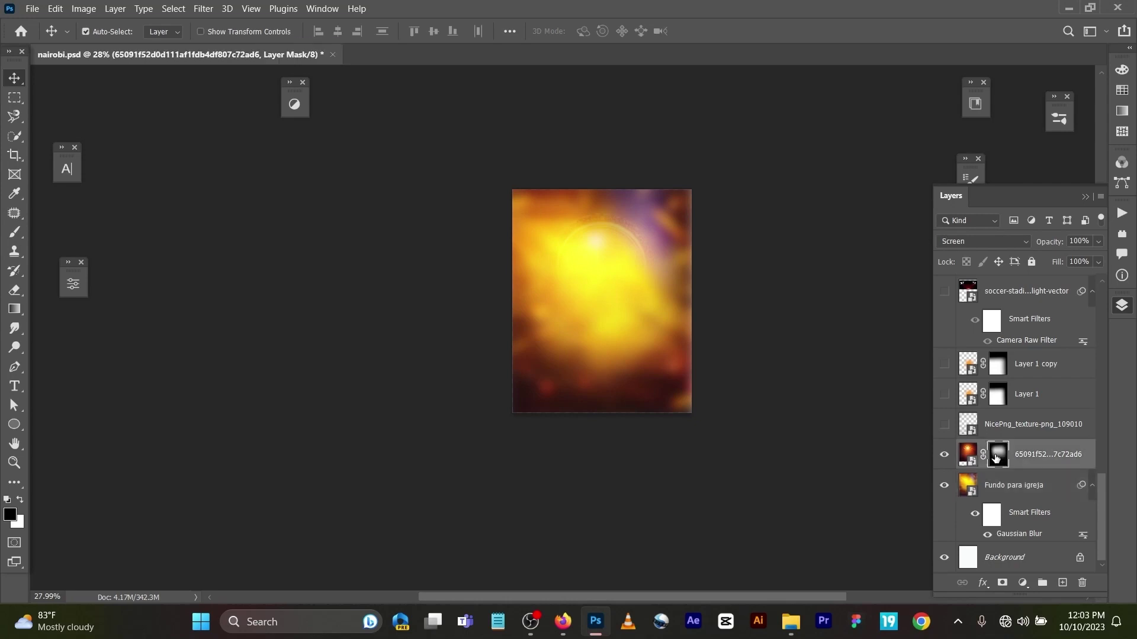
key(Delete)
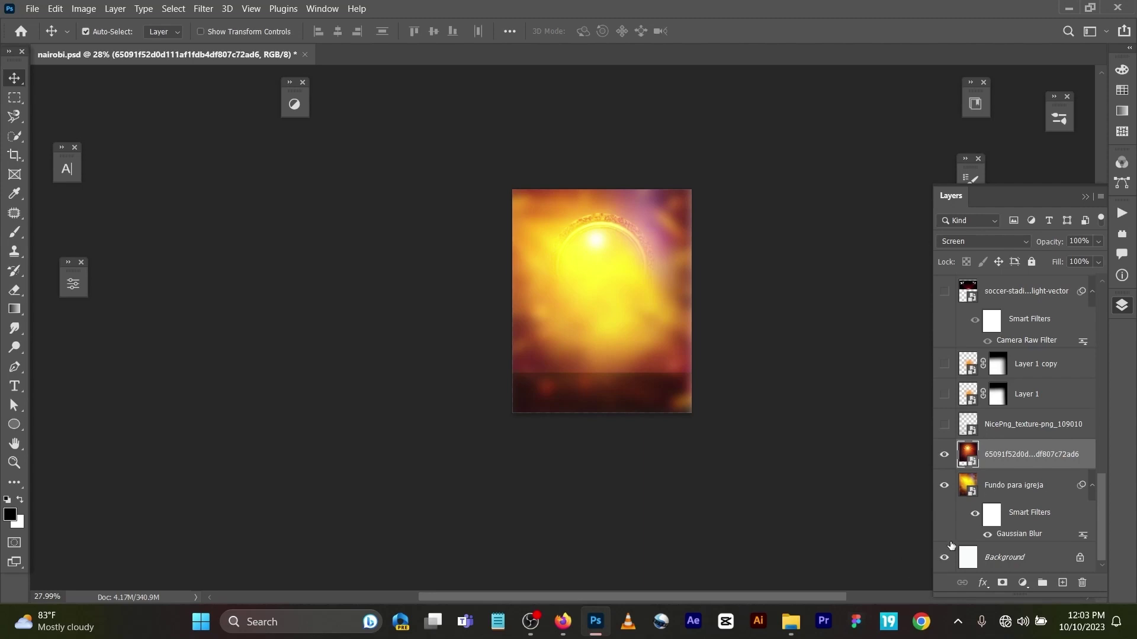
click(1005, 584)
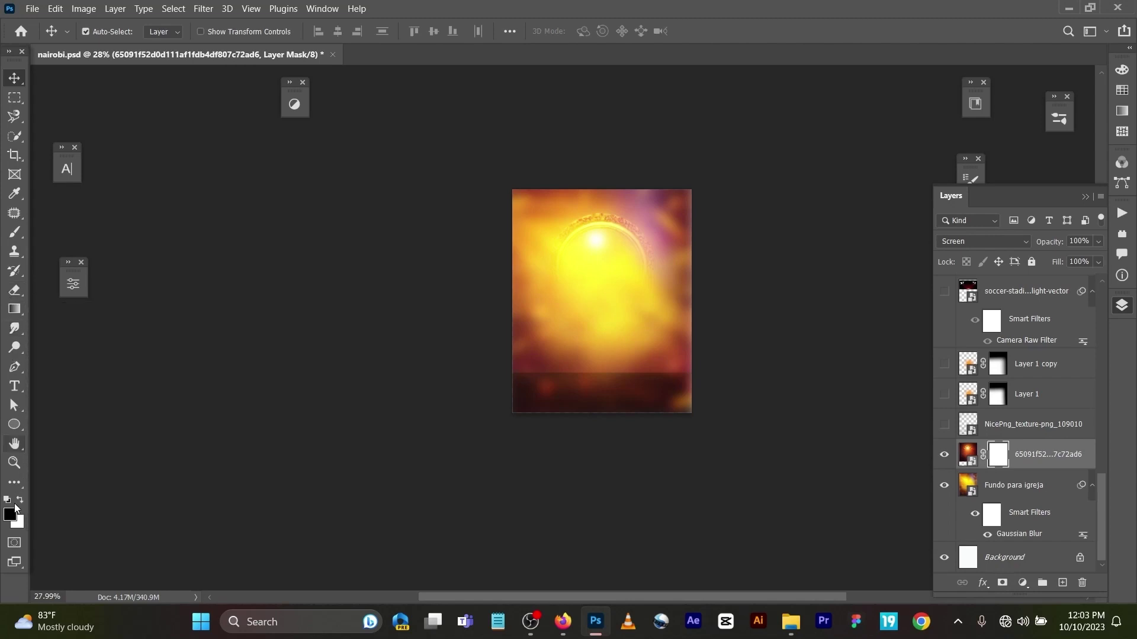
click(15, 309)
drag(592, 394, 593, 270)
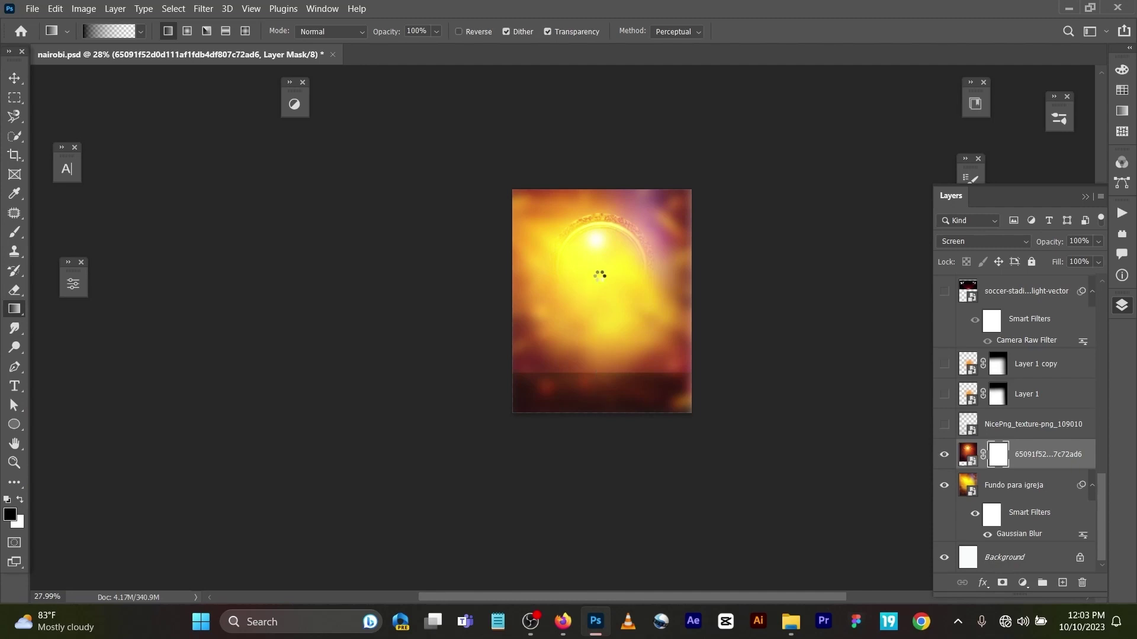
drag(605, 391, 605, 275)
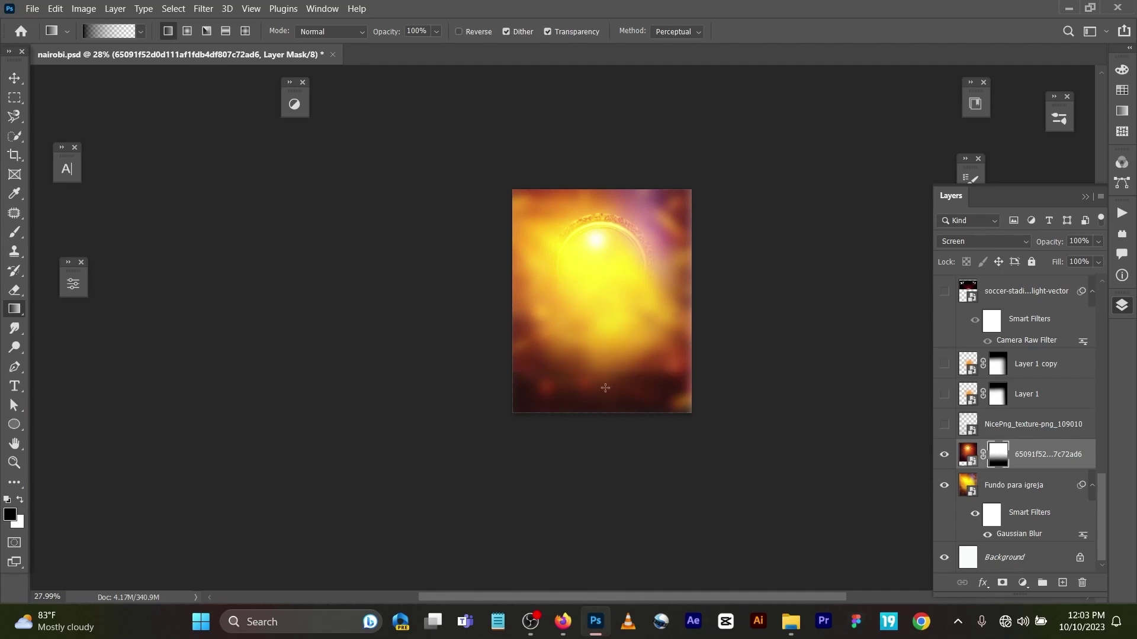
drag(605, 388, 606, 275)
Step: Try Normal blending on the ring image, then set it back to Screen
click(954, 241)
click(954, 241)
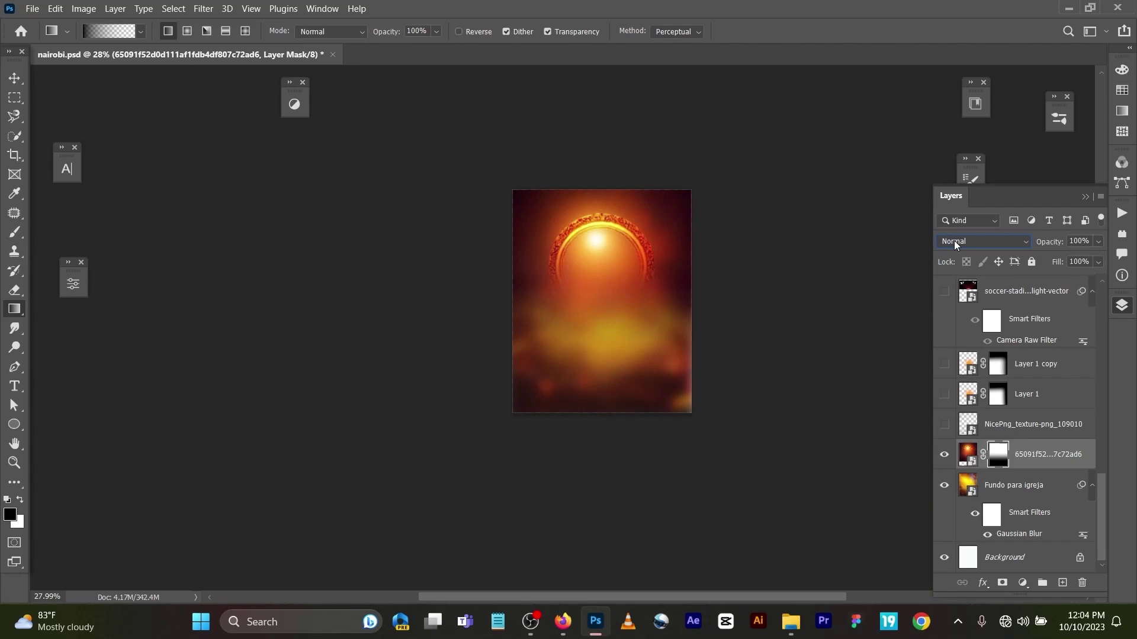
click(954, 240)
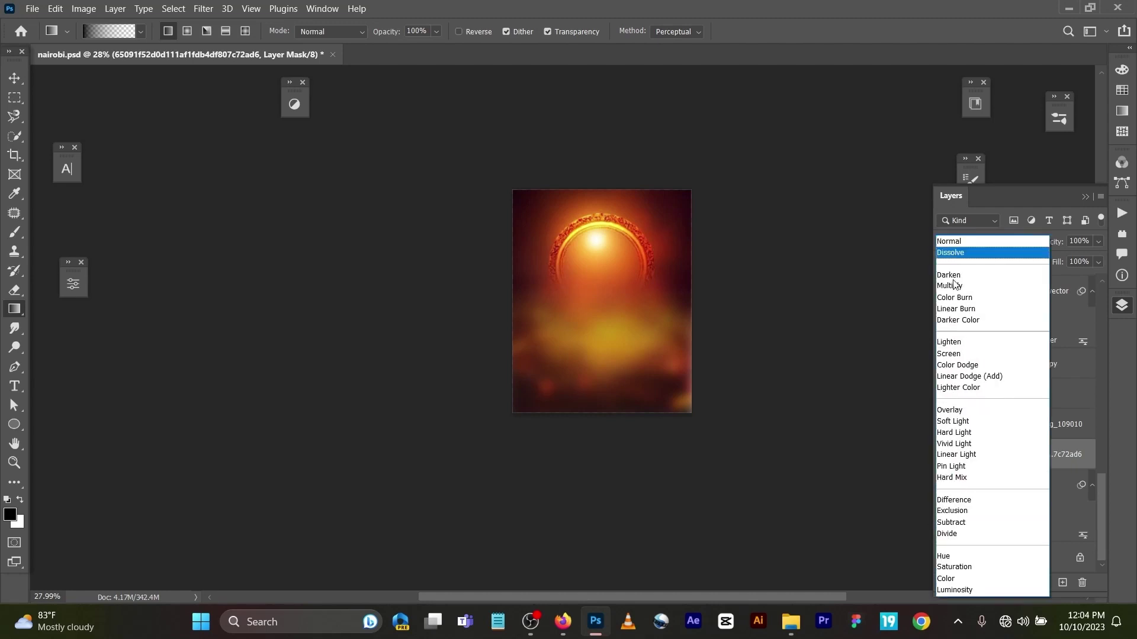
click(967, 353)
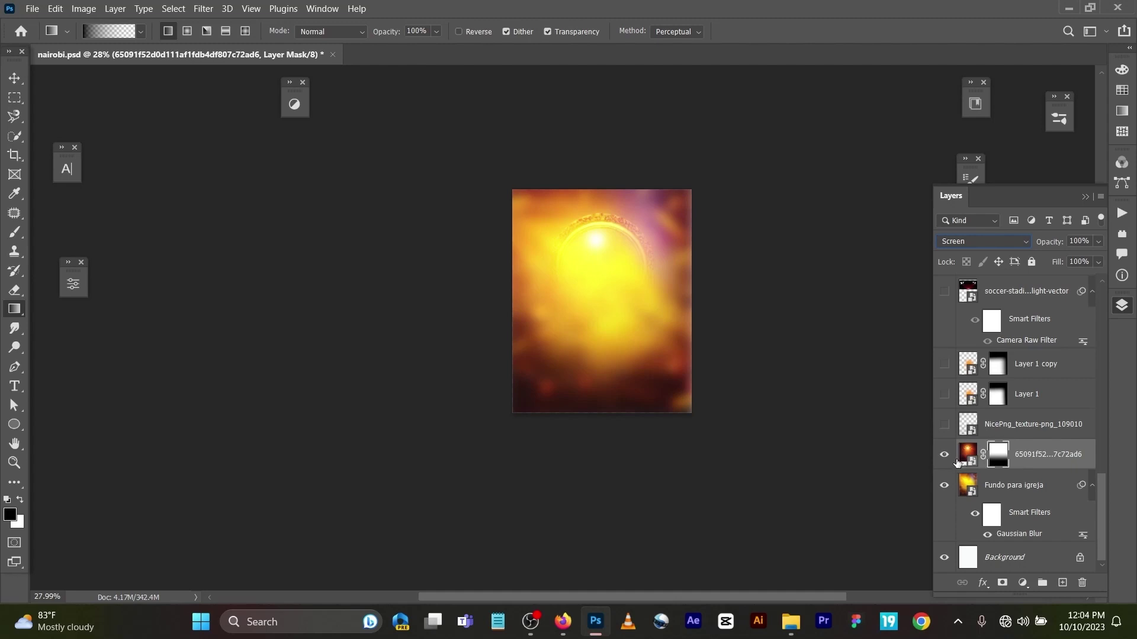
click(15, 76)
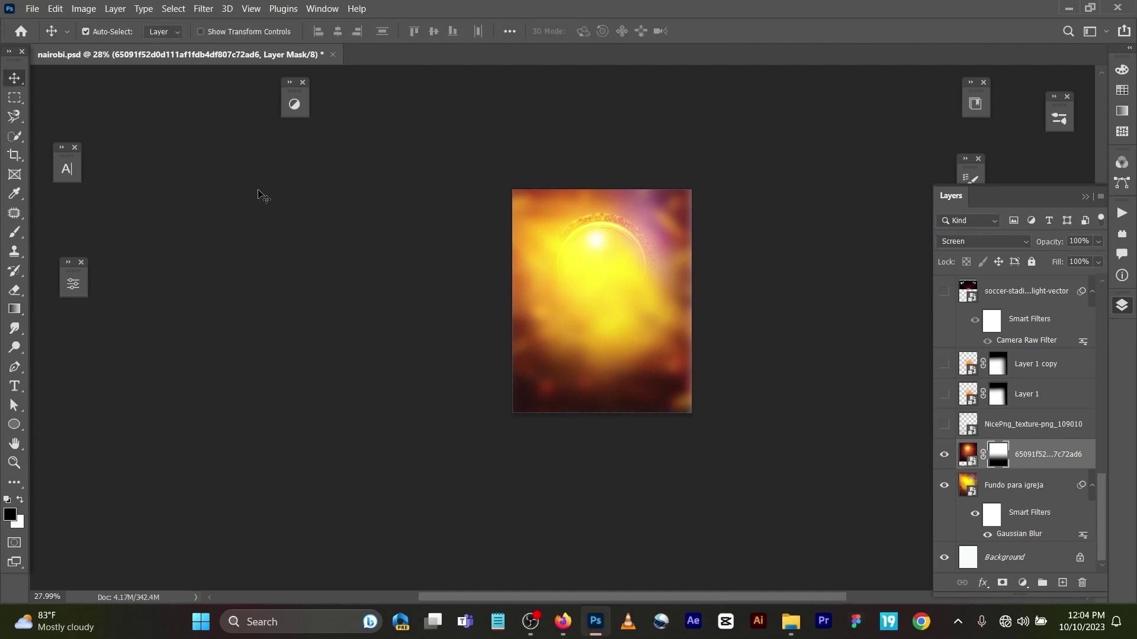
Step: Show and select the NicePng texture, trying Normal before returning it to Screen at 42% opacity
click(945, 425)
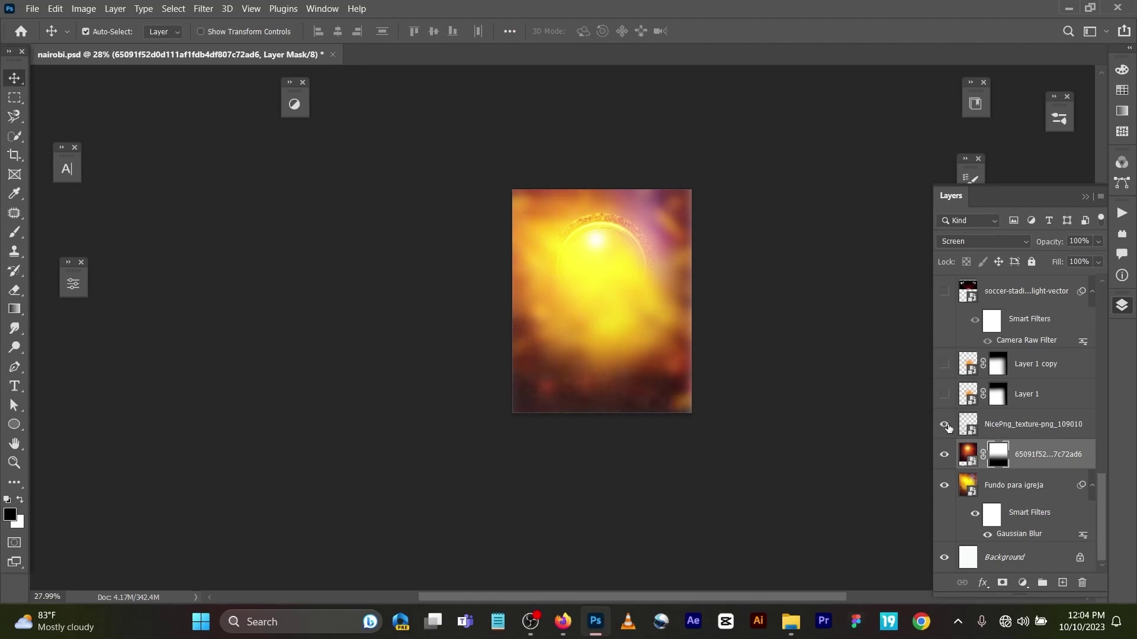
click(1036, 426)
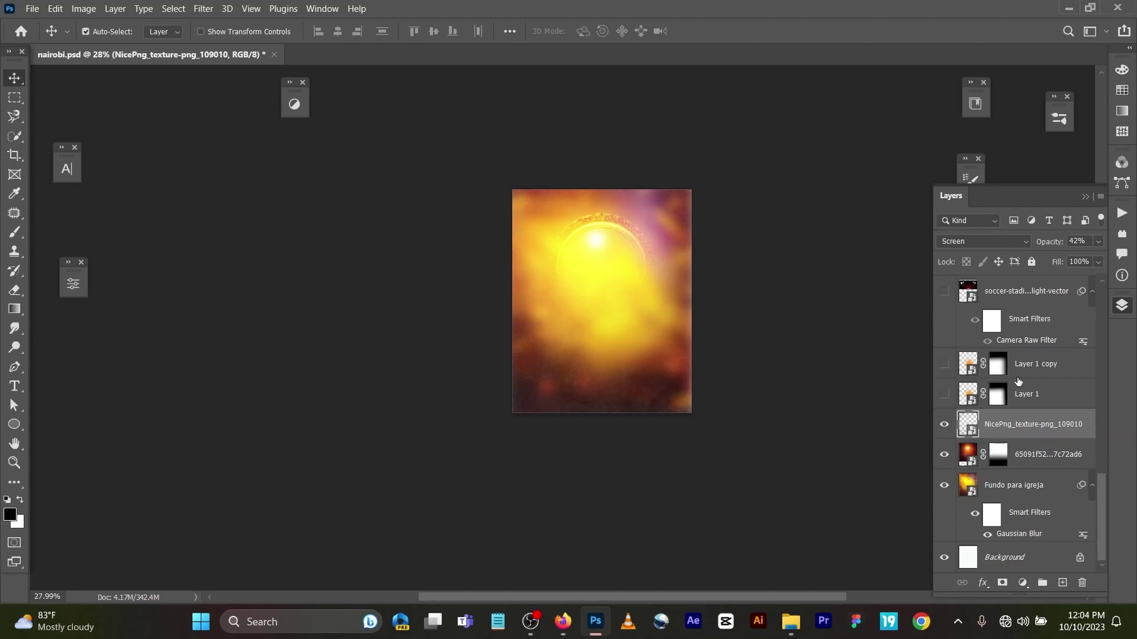
click(1008, 239)
click(1008, 237)
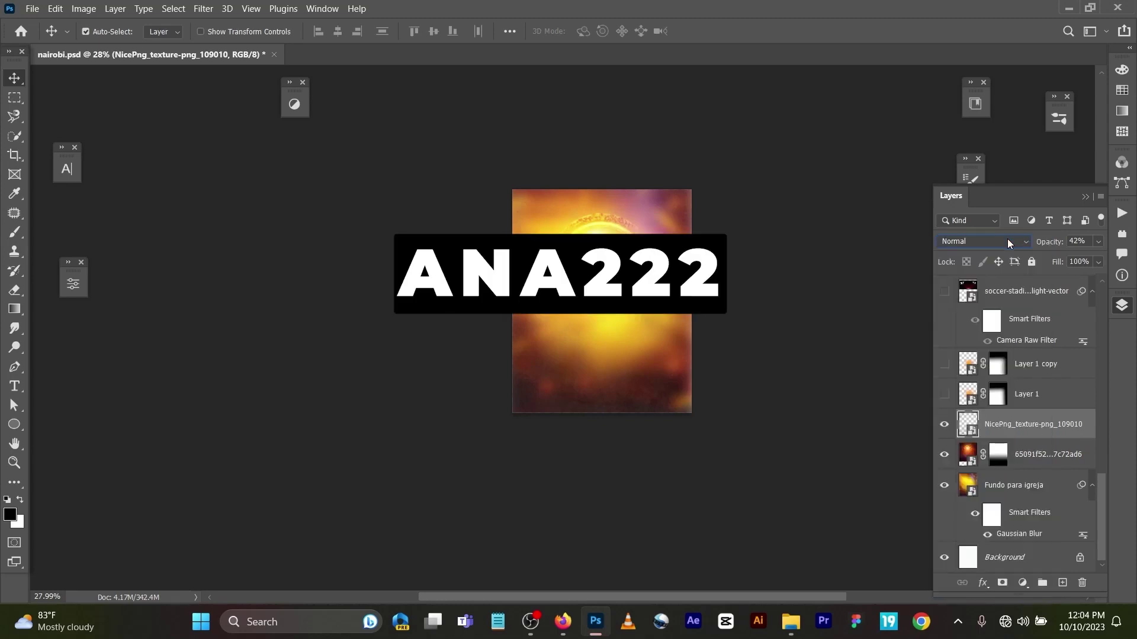
click(1007, 240)
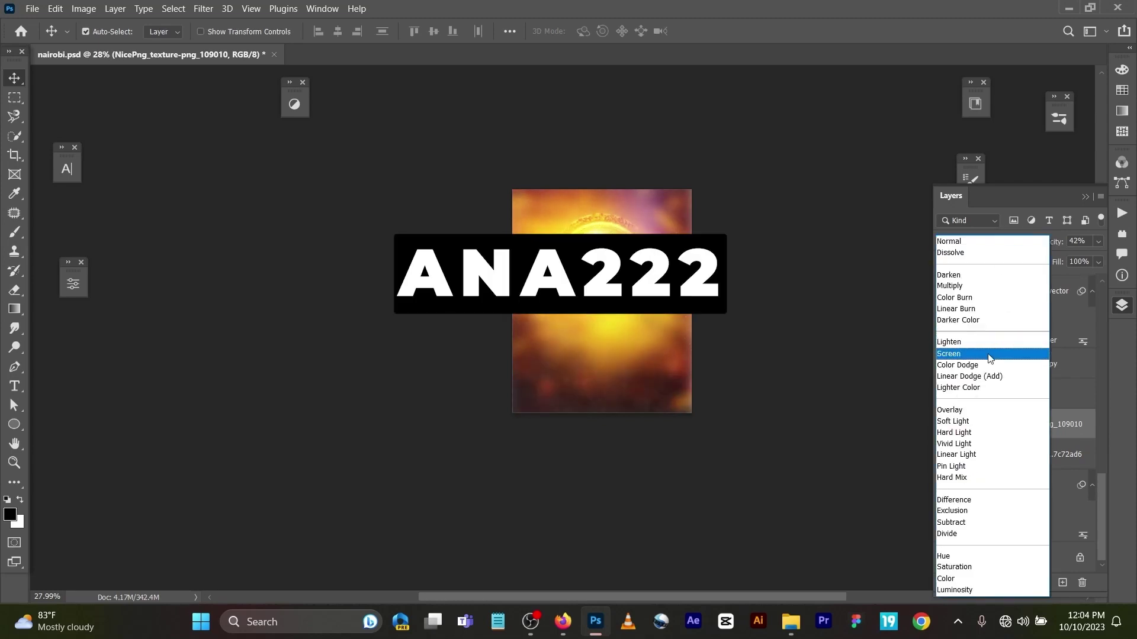
click(988, 355)
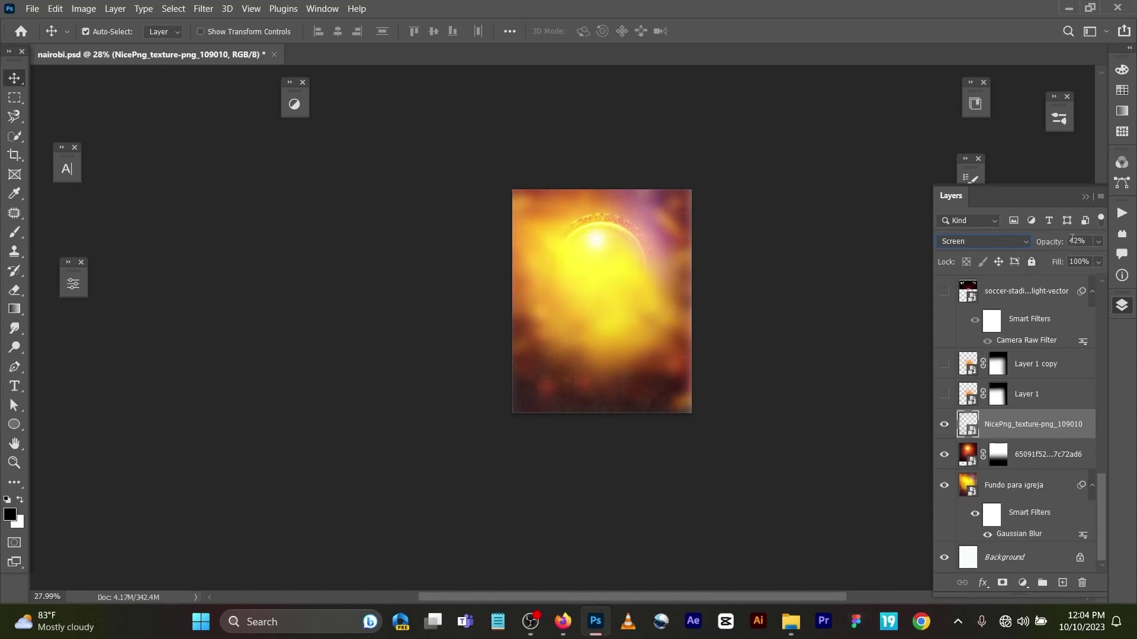
Step: Show the Layer 1 glow and add a new empty Layer 3 above Layer 1 copy
click(903, 400)
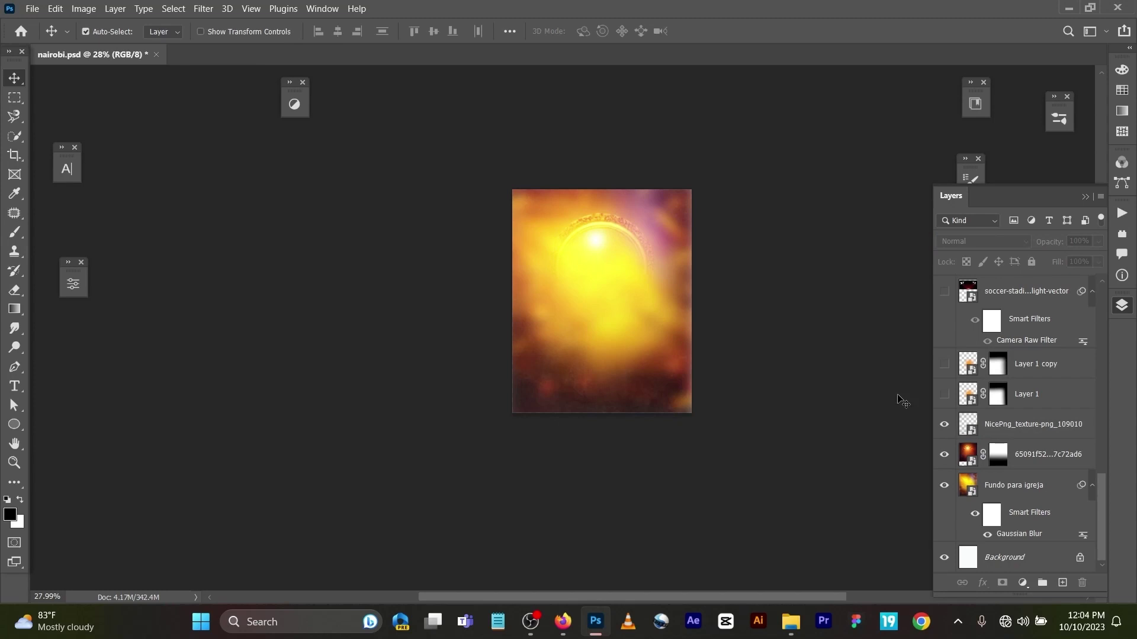
click(945, 395)
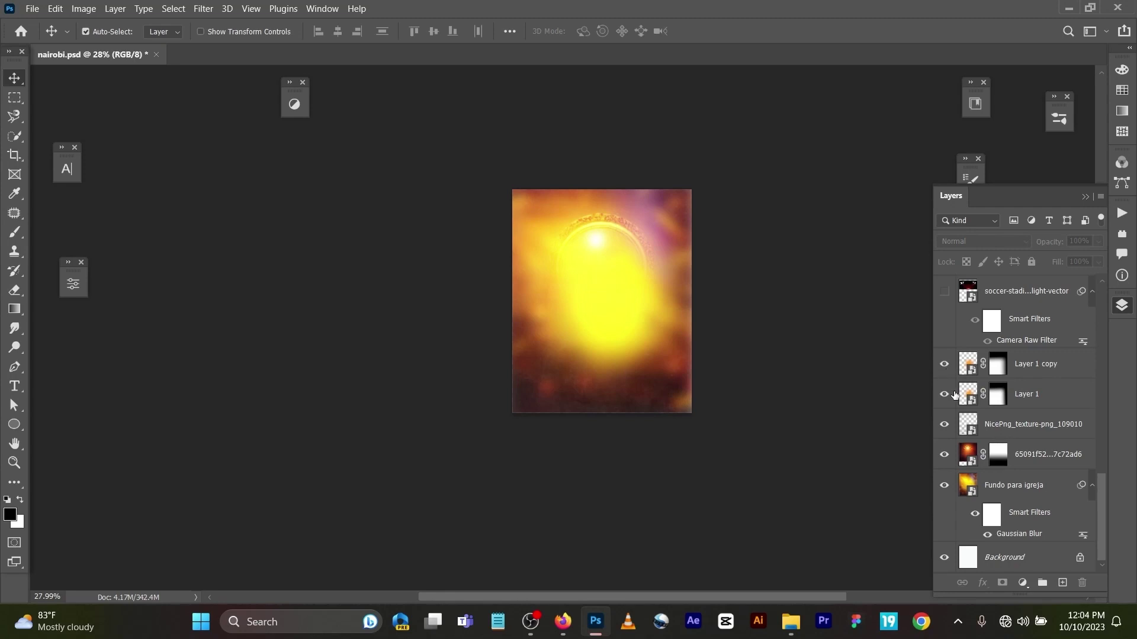
click(1054, 368)
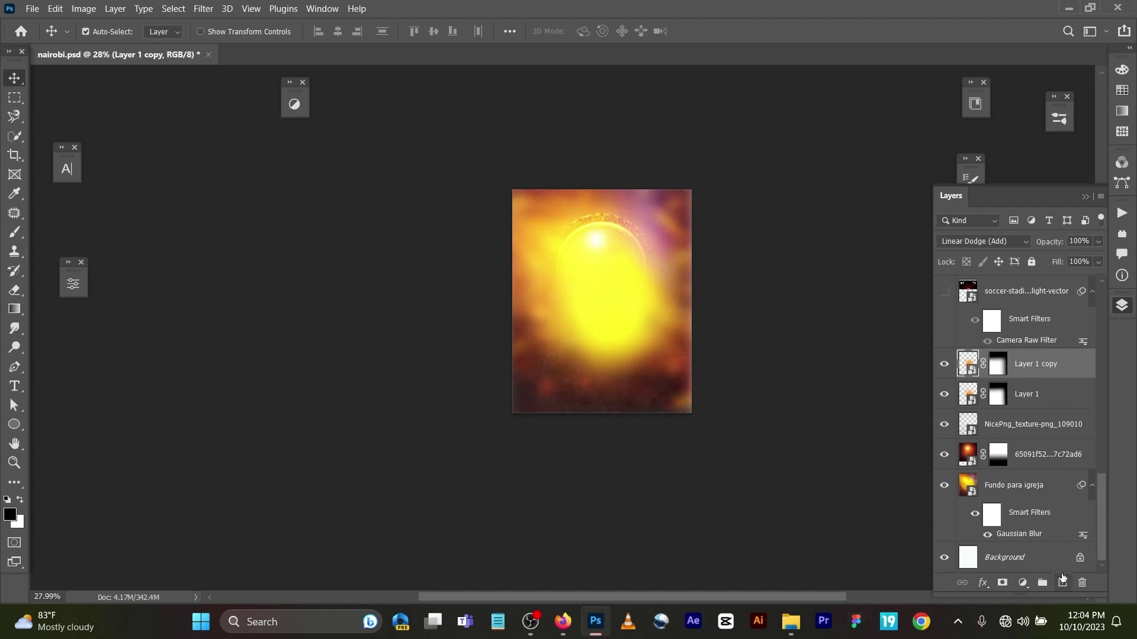
click(1063, 583)
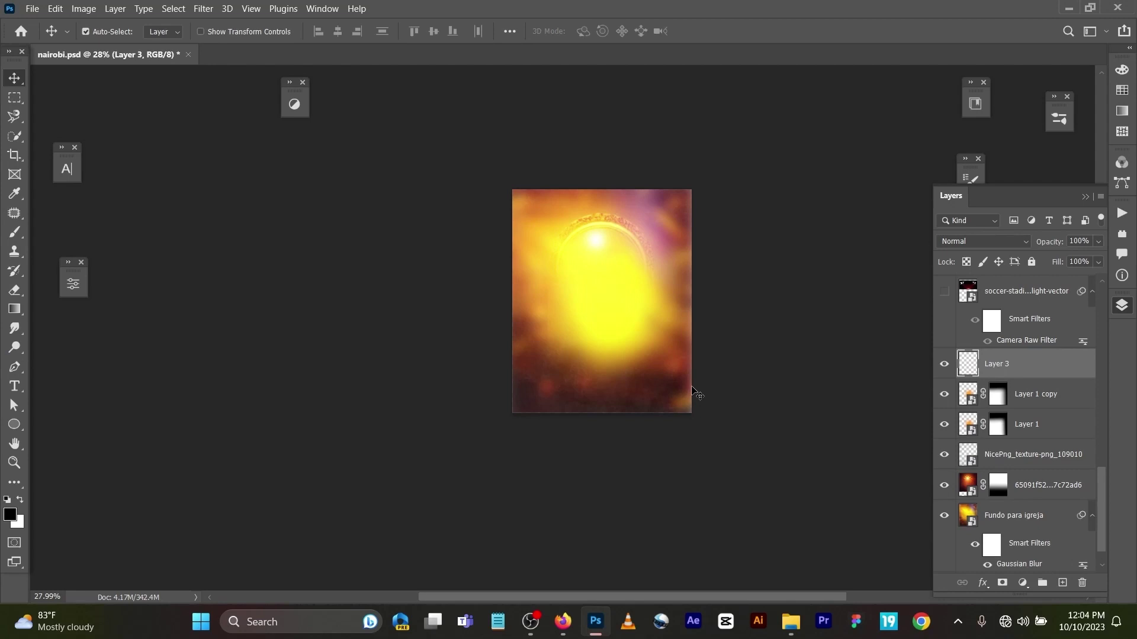
Step: Switch to the Brush and set the foreground colour to orange f4b200
key(b)
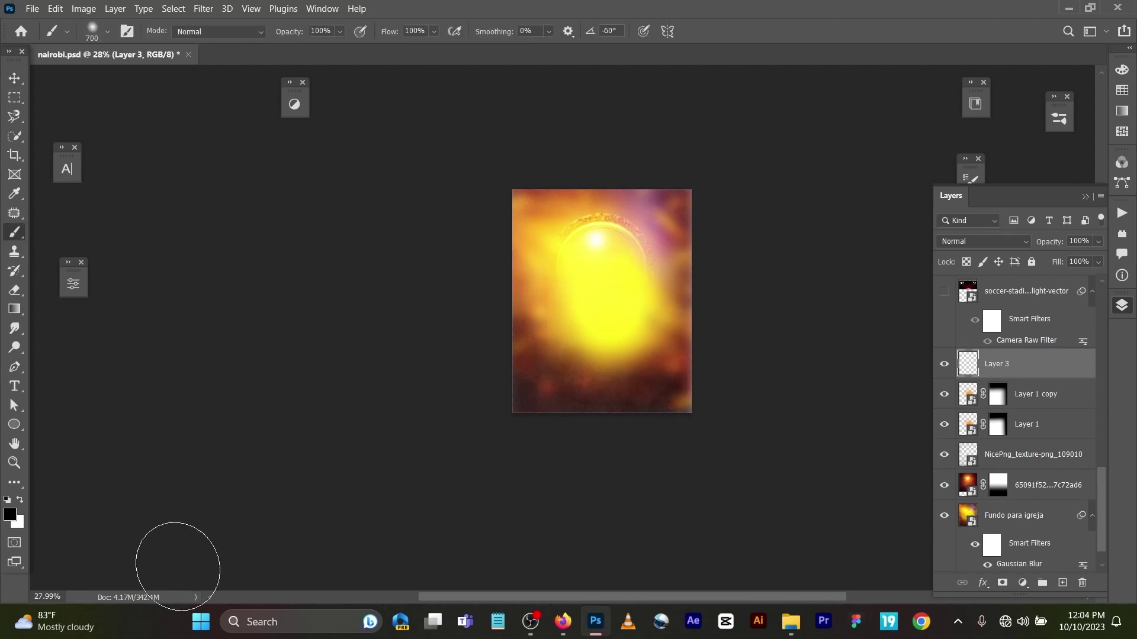
click(9, 515)
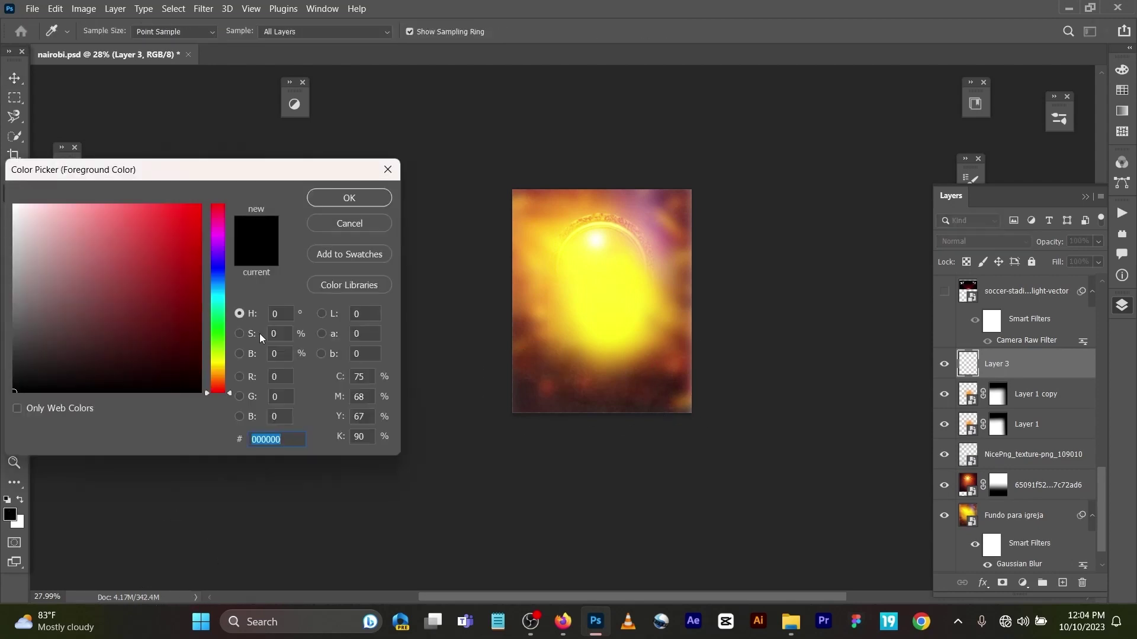
click(636, 319)
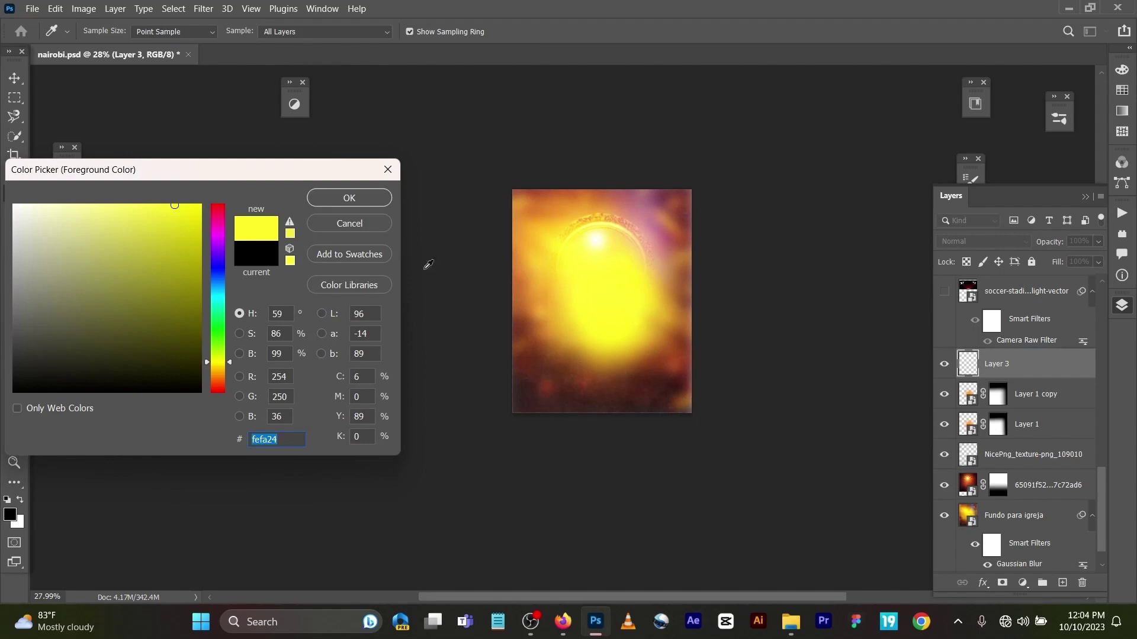
text(f4b200)
click(201, 206)
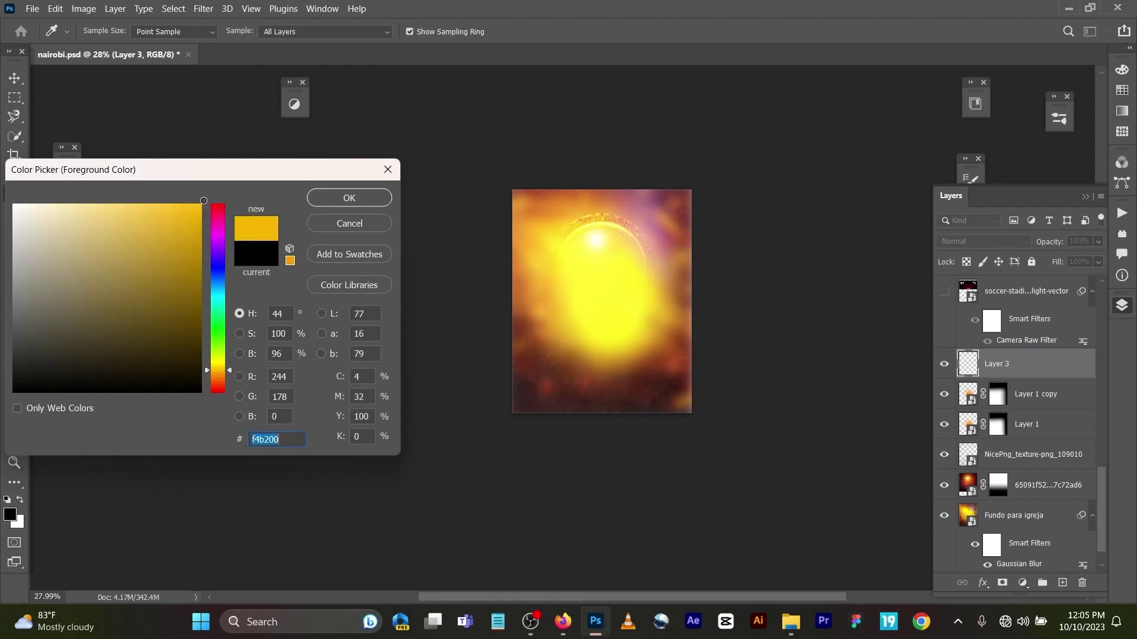
click(348, 198)
key(b)
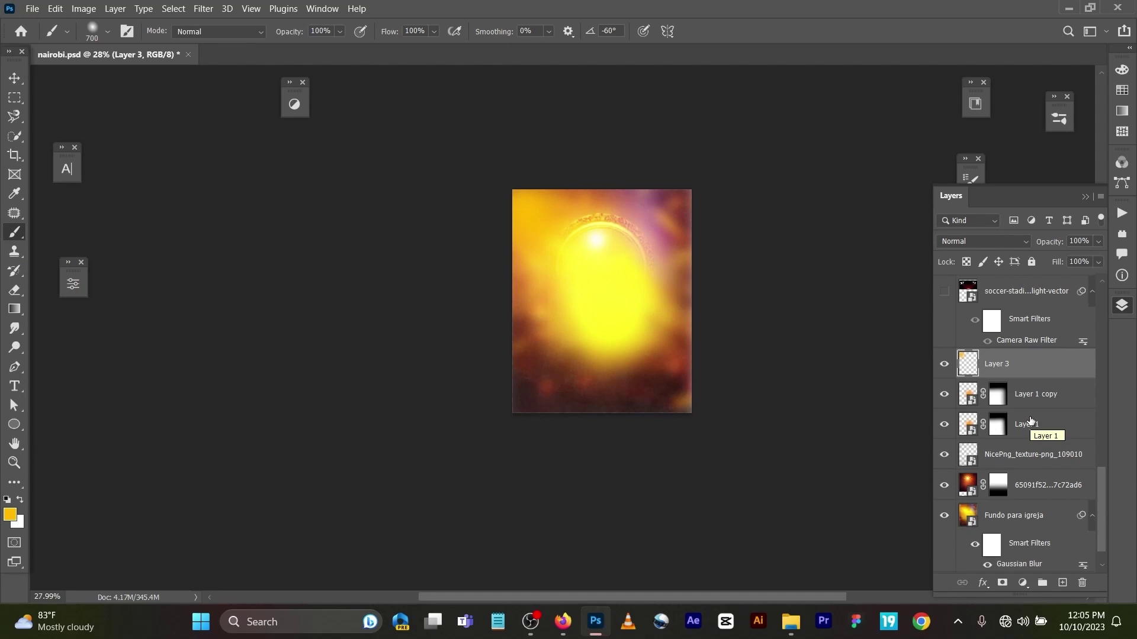
Step: Try Linear Dodge (Add) blending and moving Layer 3's content, then undo the change
click(987, 240)
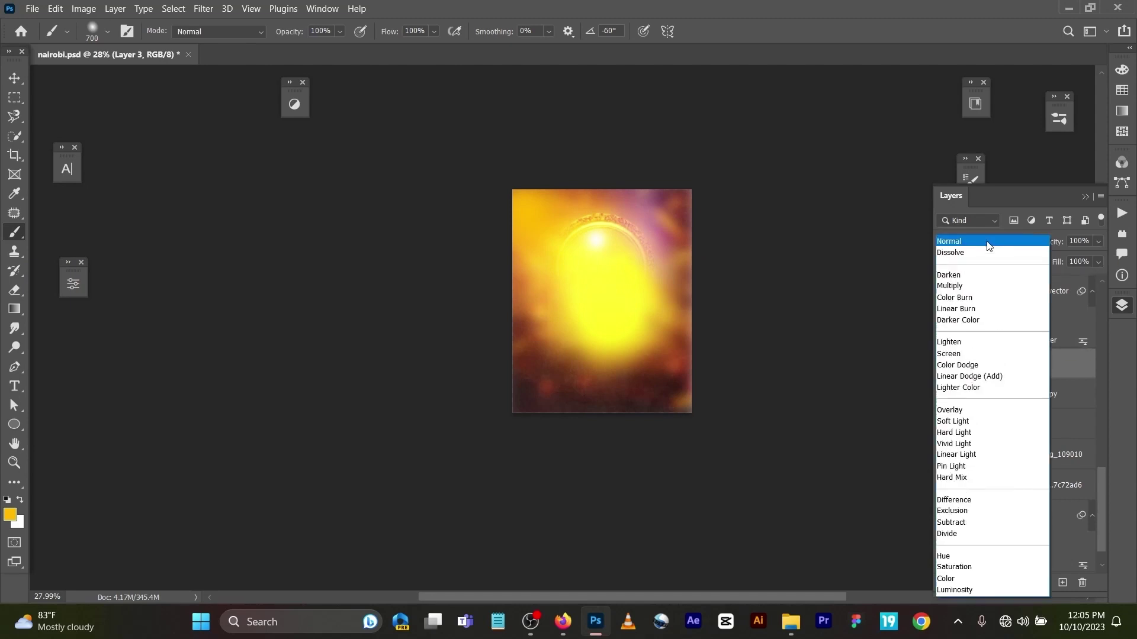
click(993, 379)
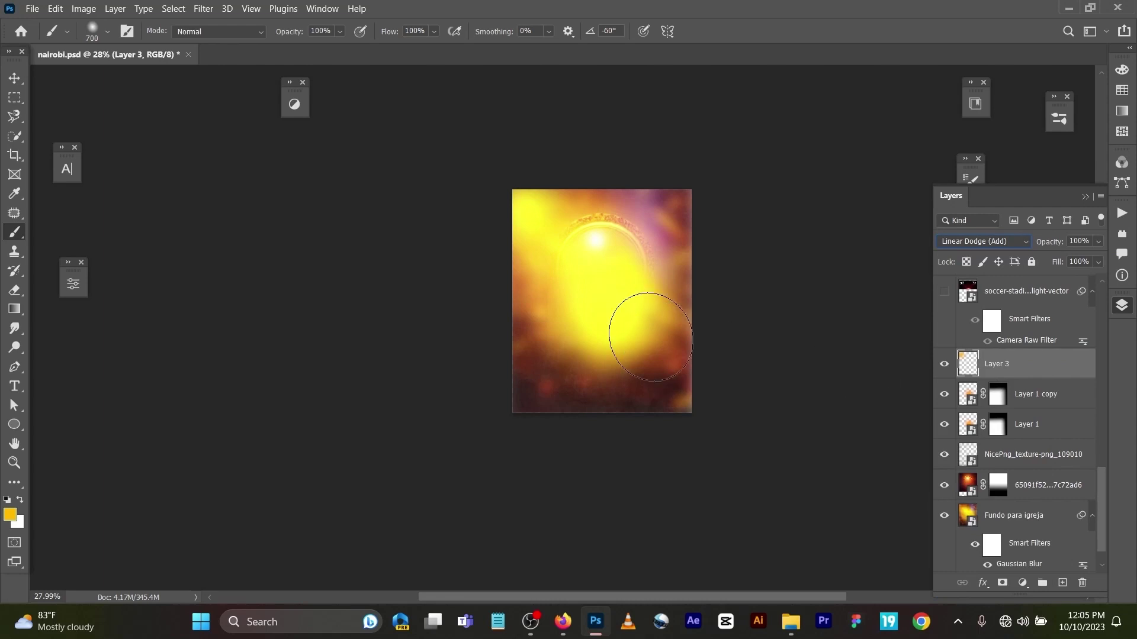
click(15, 79)
drag(541, 215, 541, 356)
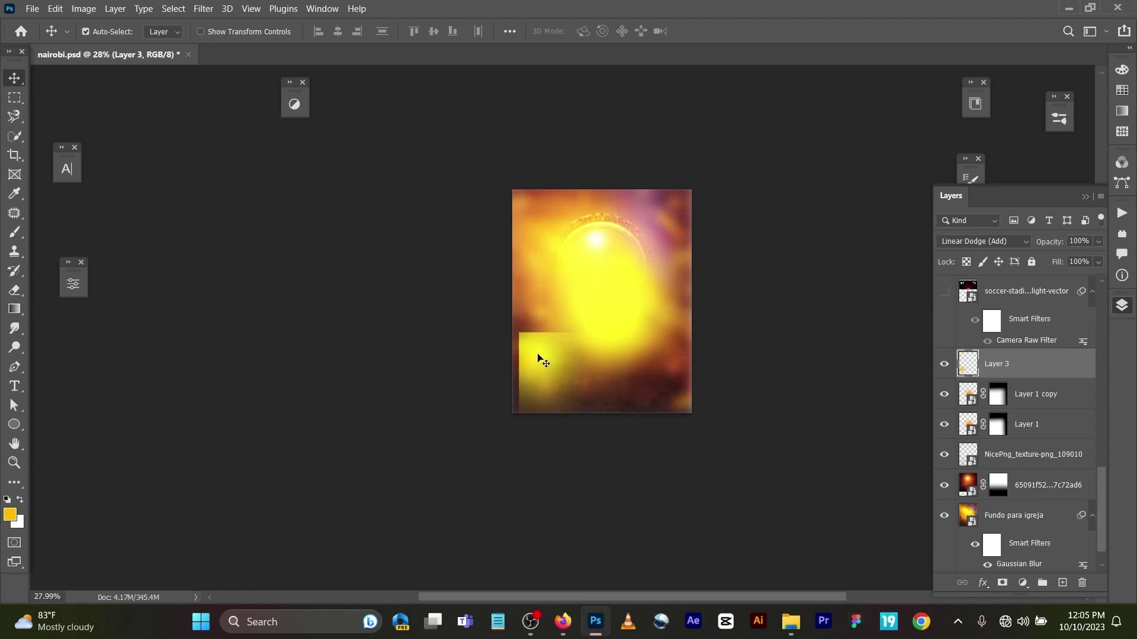
key(ctrl)
key(ctrl+z)
key(ctrl+z)
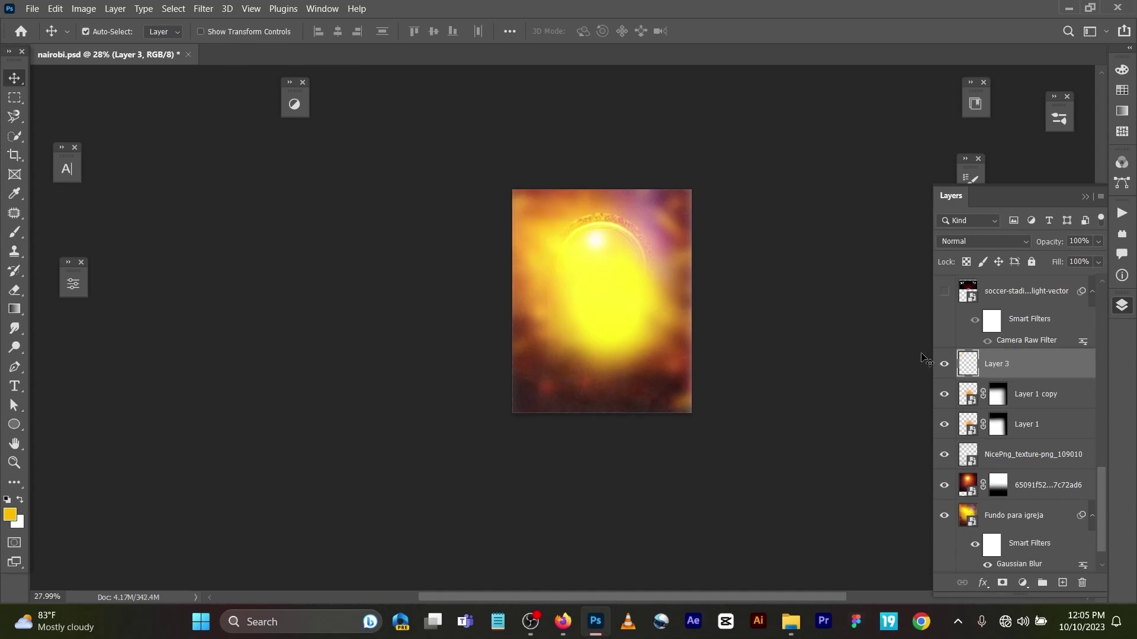
Step: Show the soccer-stadium-light-vector layer, blend it in Screen mode, then deselect it
click(1021, 298)
click(944, 293)
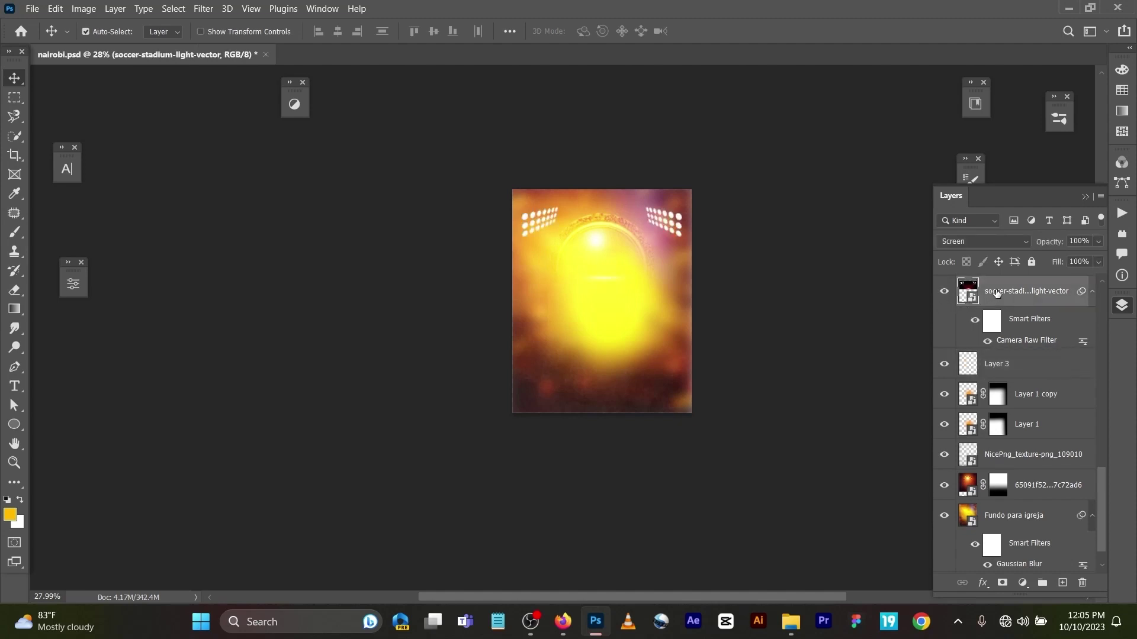
click(992, 239)
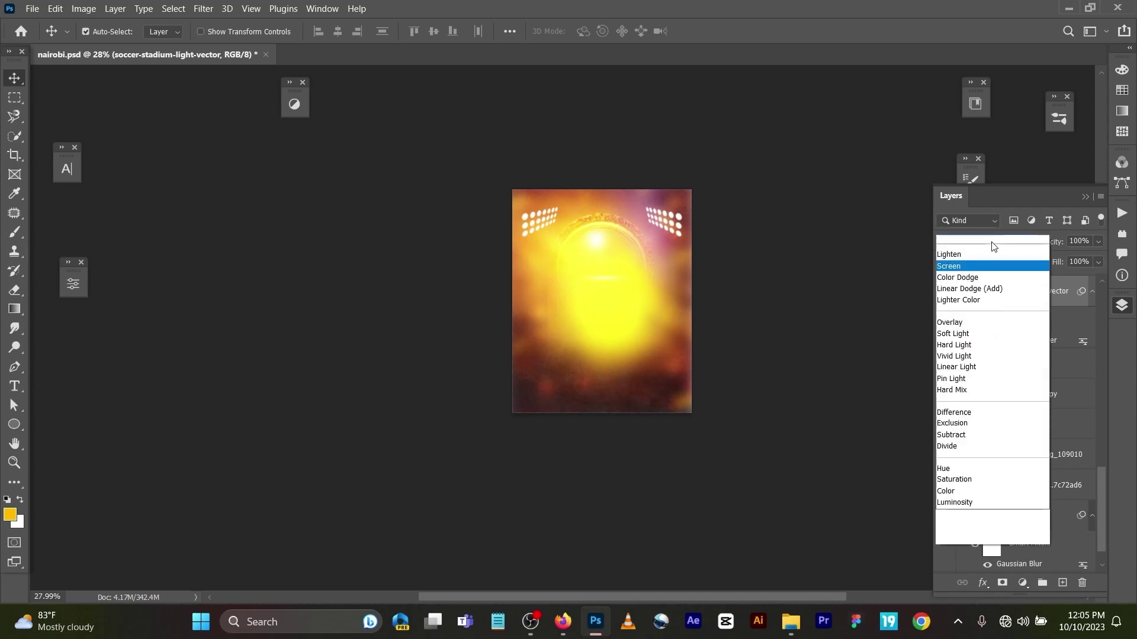
click(986, 239)
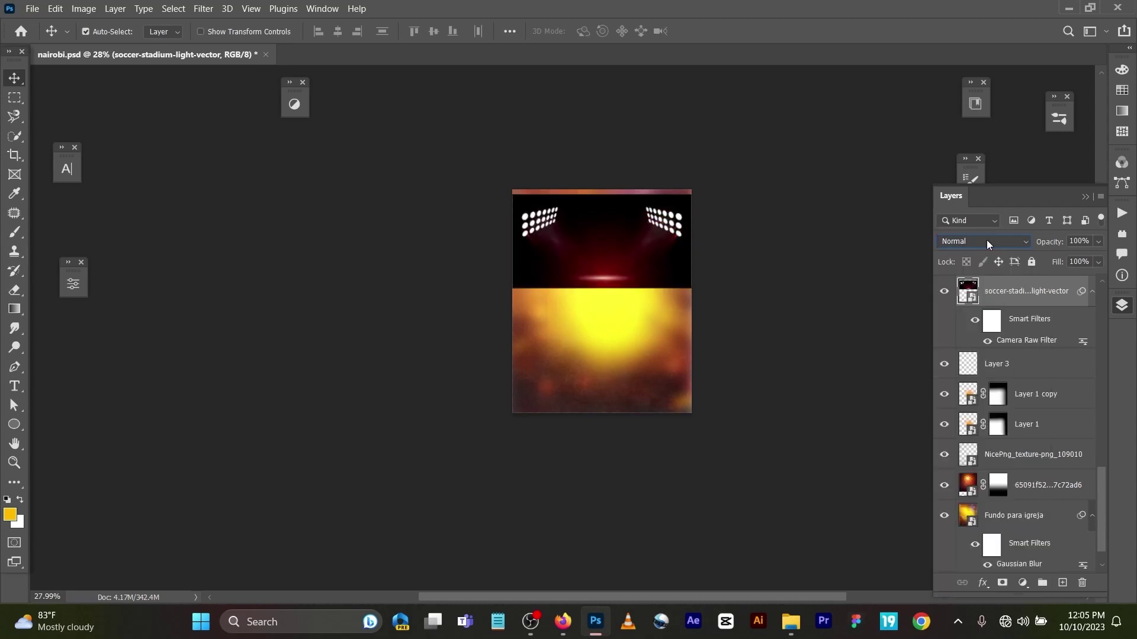
click(987, 243)
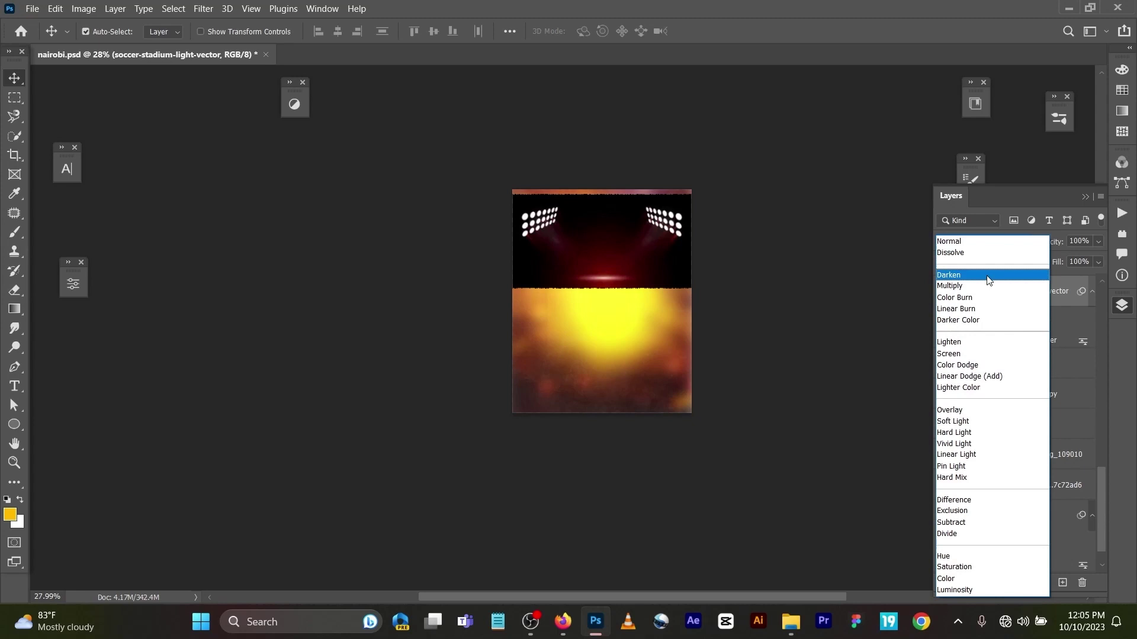
click(982, 353)
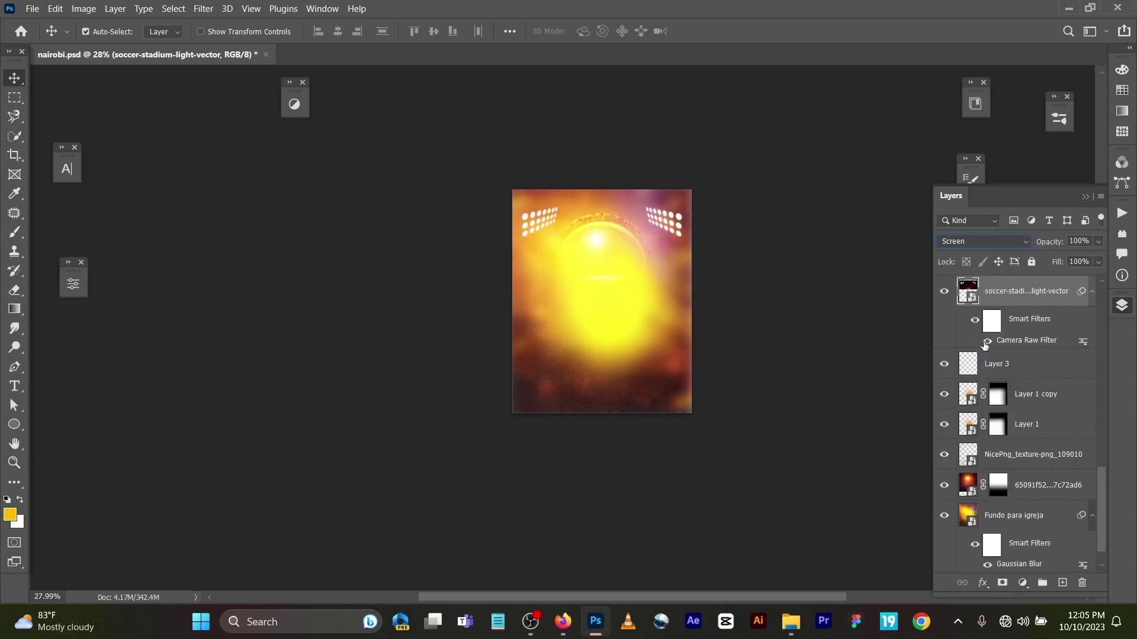
scroll(984, 347, up, 1)
click(782, 344)
scroll(947, 379, up, 3)
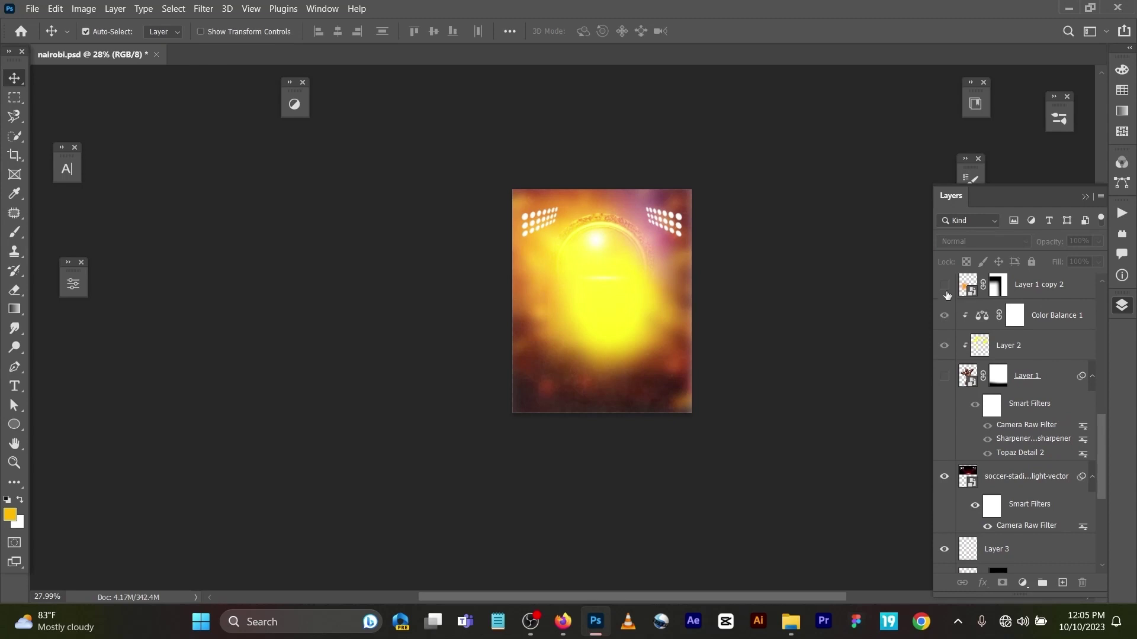
scroll(946, 296, up, 1)
scroll(946, 295, up, 1)
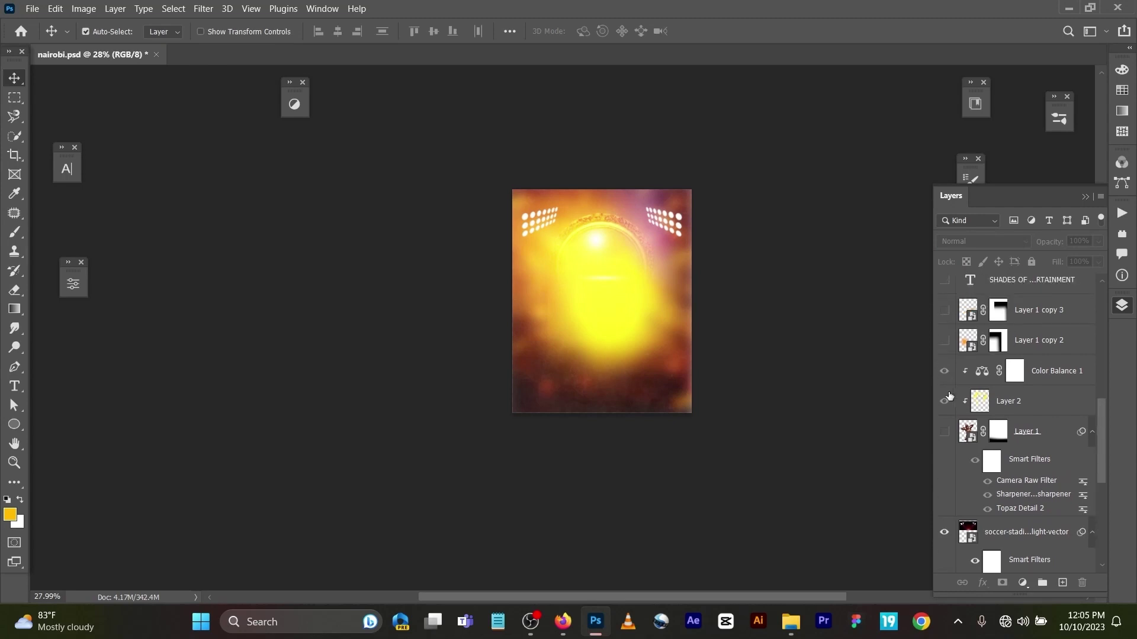
Step: Show the dancing man's Layer 1, briefly toggling Layer 1 copy 2 on and off
click(944, 432)
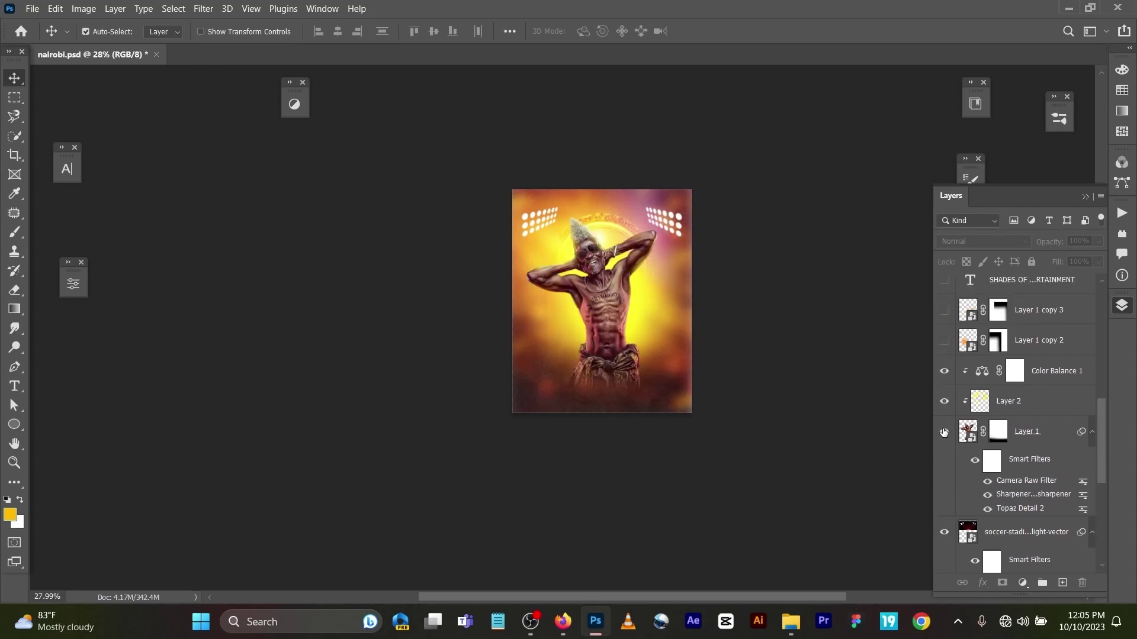
click(943, 343)
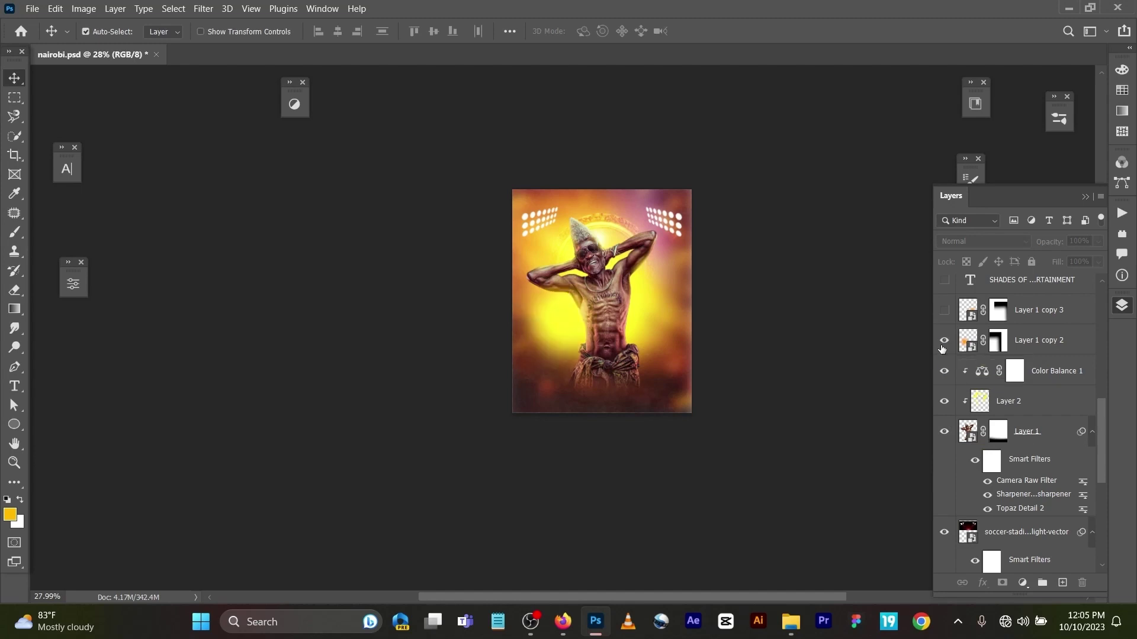
click(943, 341)
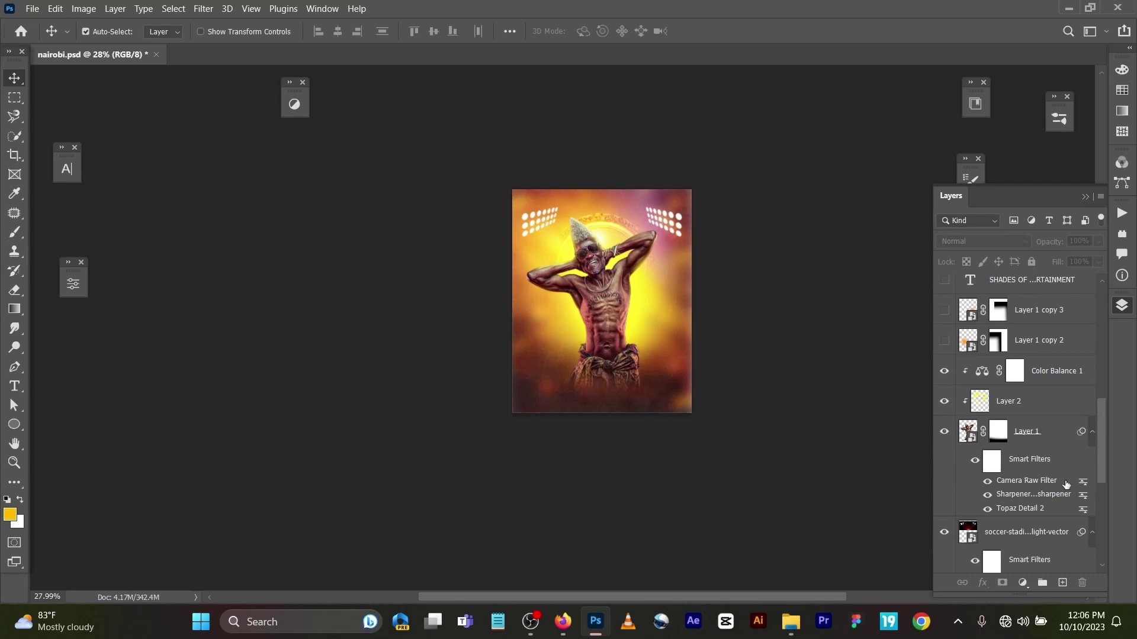
scroll(557, 299, up, 3)
scroll(651, 304, up, 5)
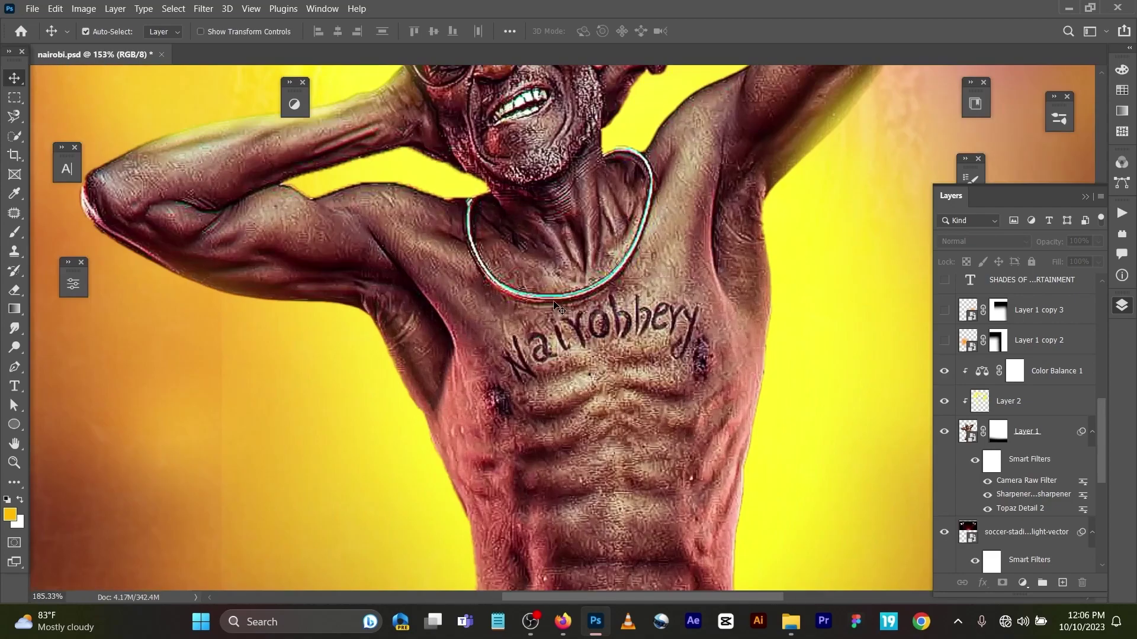
scroll(561, 308, down, 2)
scroll(561, 308, down, 4)
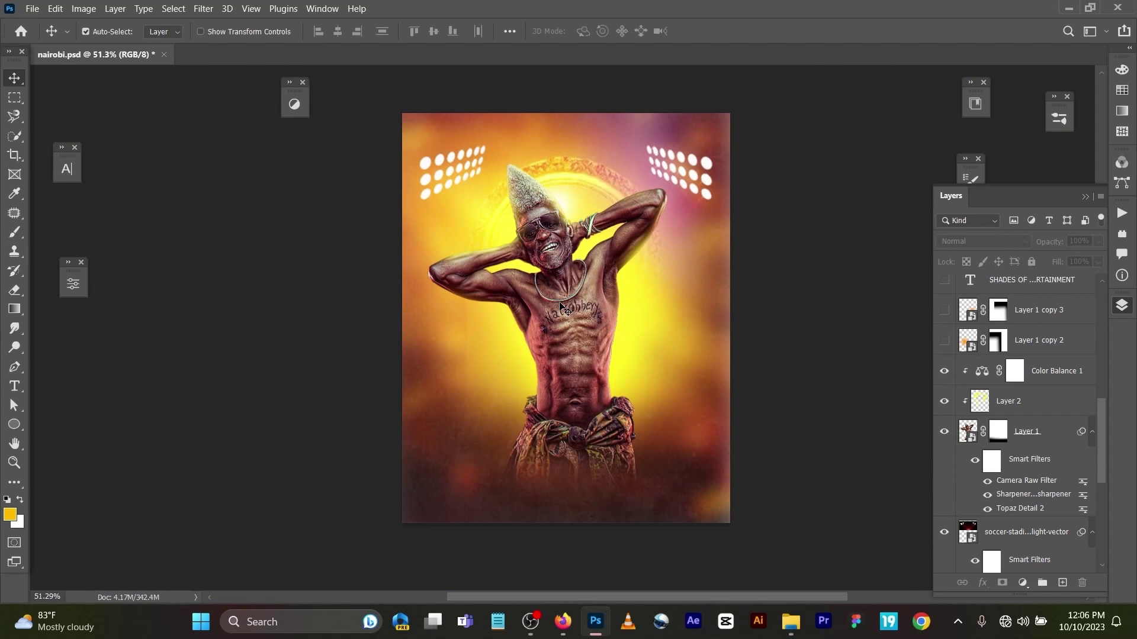
click(205, 7)
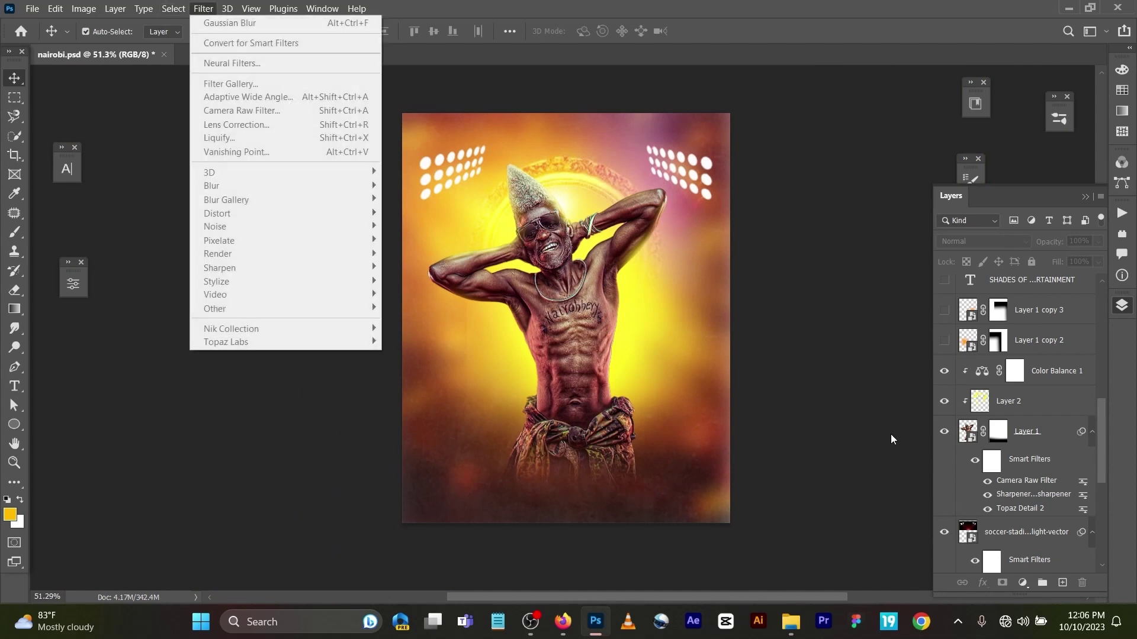
click(1022, 442)
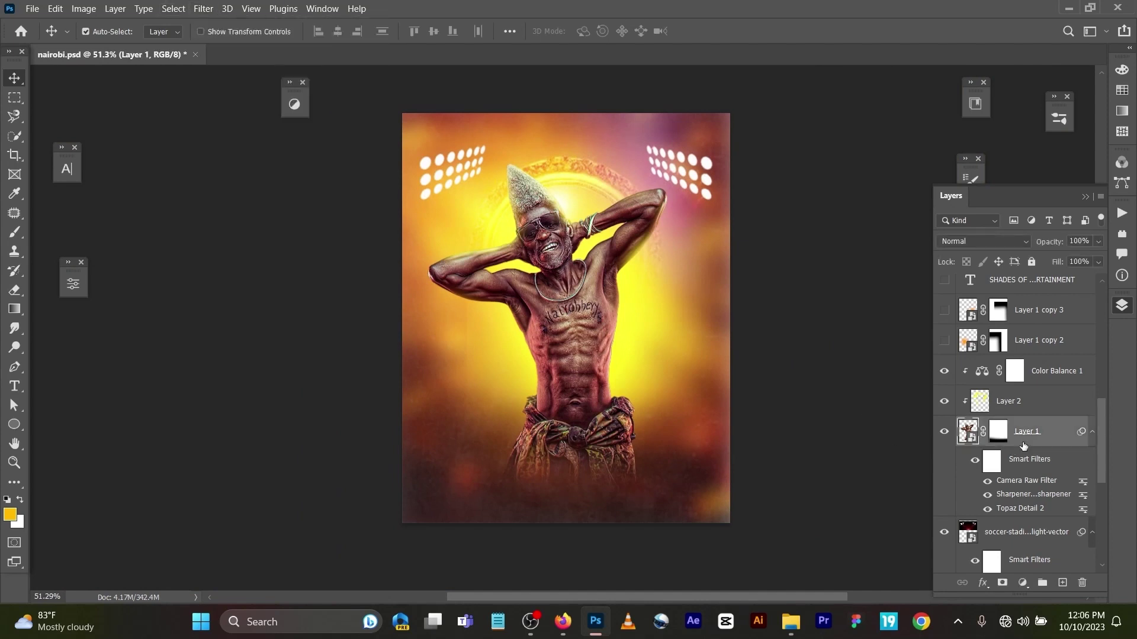
click(203, 8)
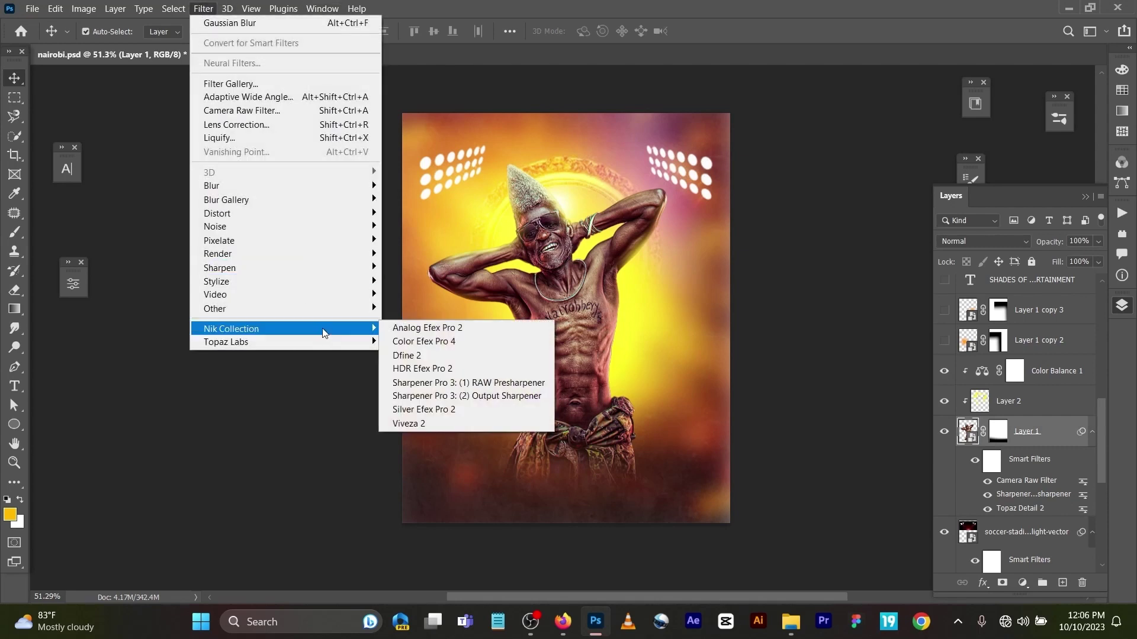
click(331, 467)
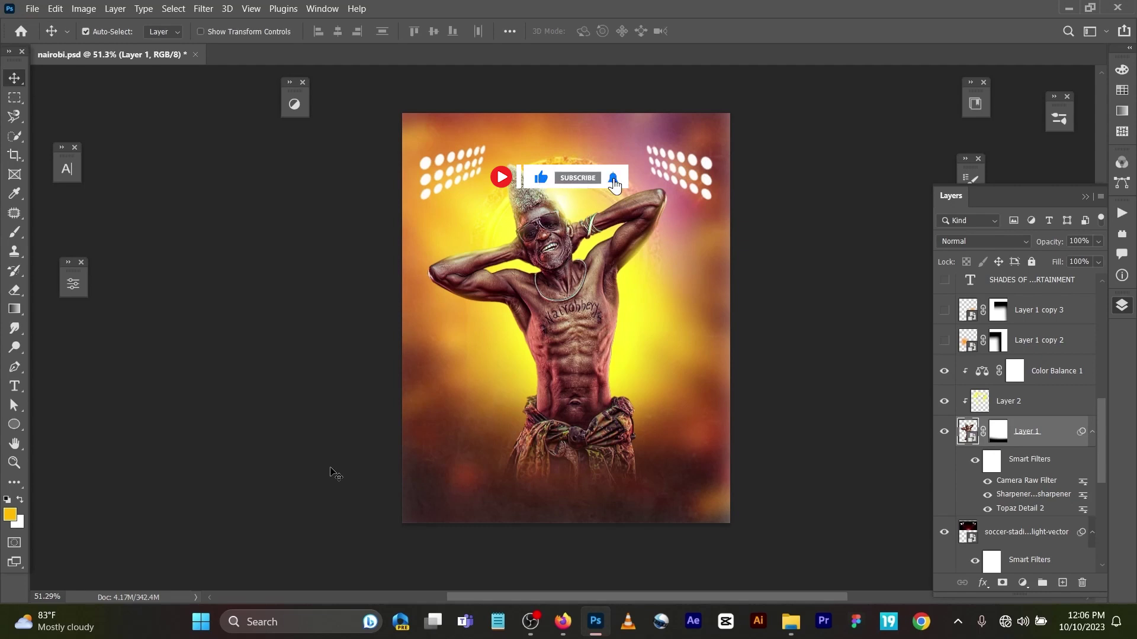
Step: Compare with and without the Layer 2 glow, leave it hidden, and add Layer 4 above the man
click(944, 402)
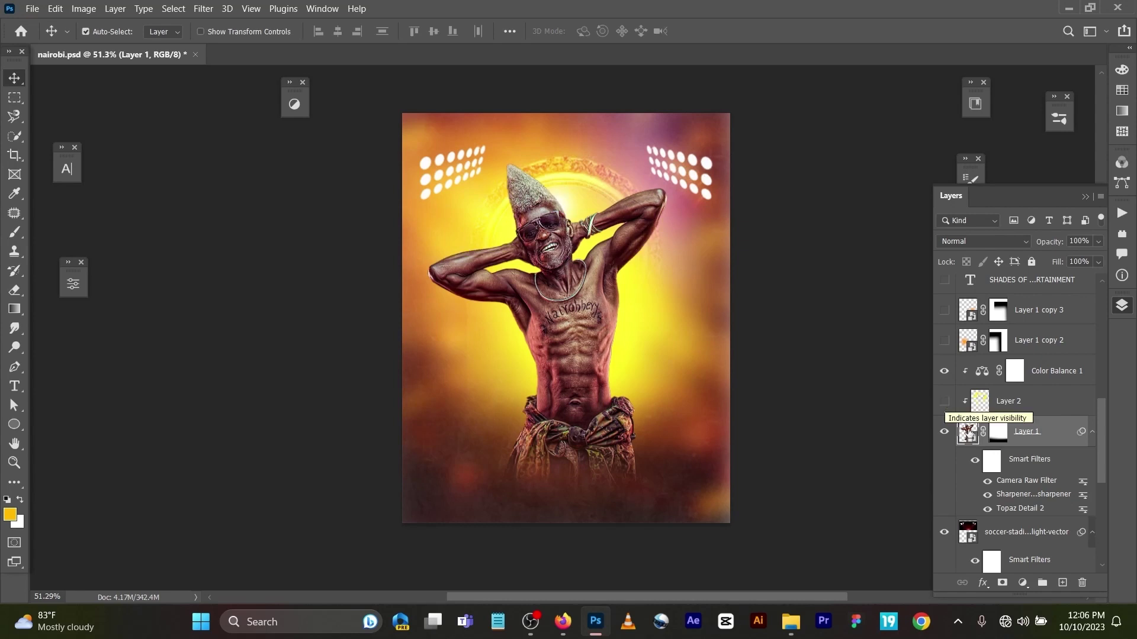
click(1037, 410)
click(945, 403)
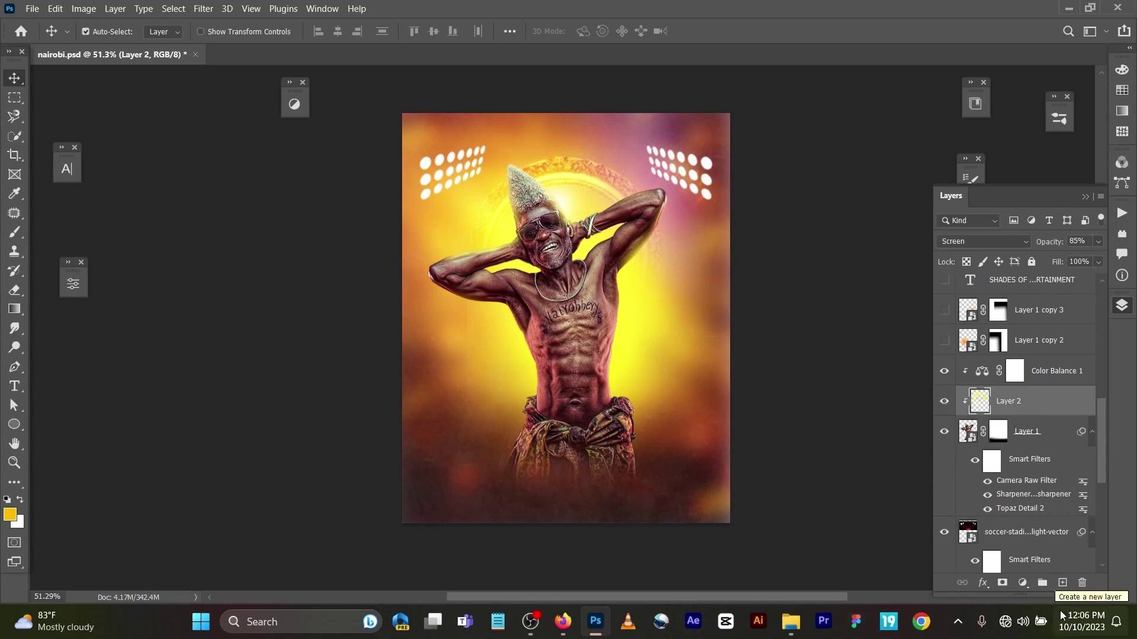
click(945, 403)
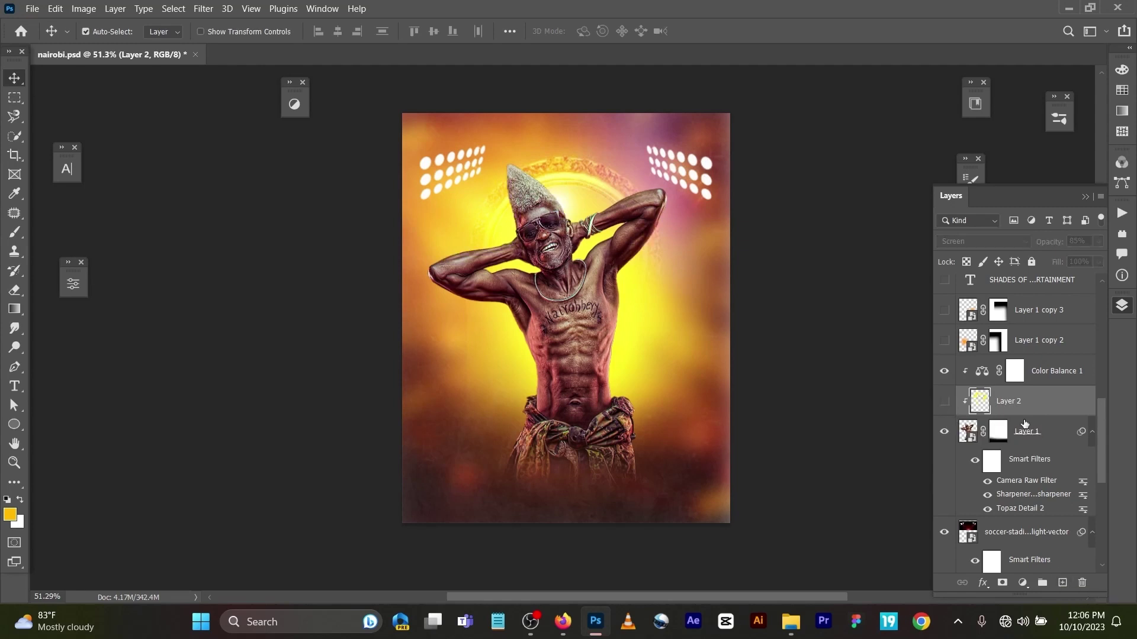
click(1046, 431)
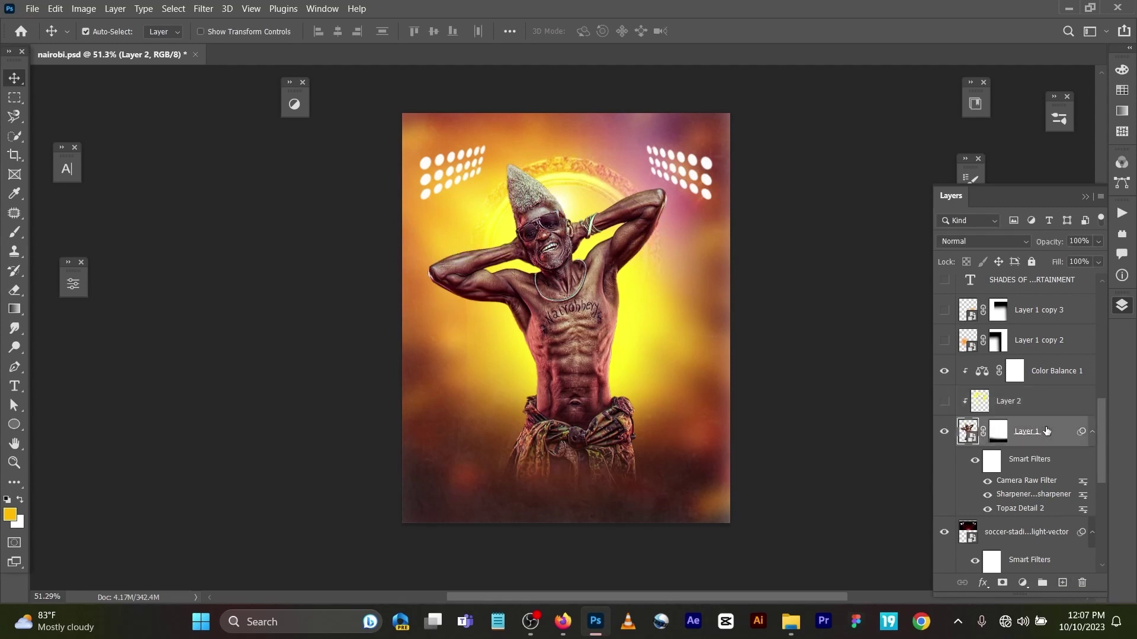
click(1062, 584)
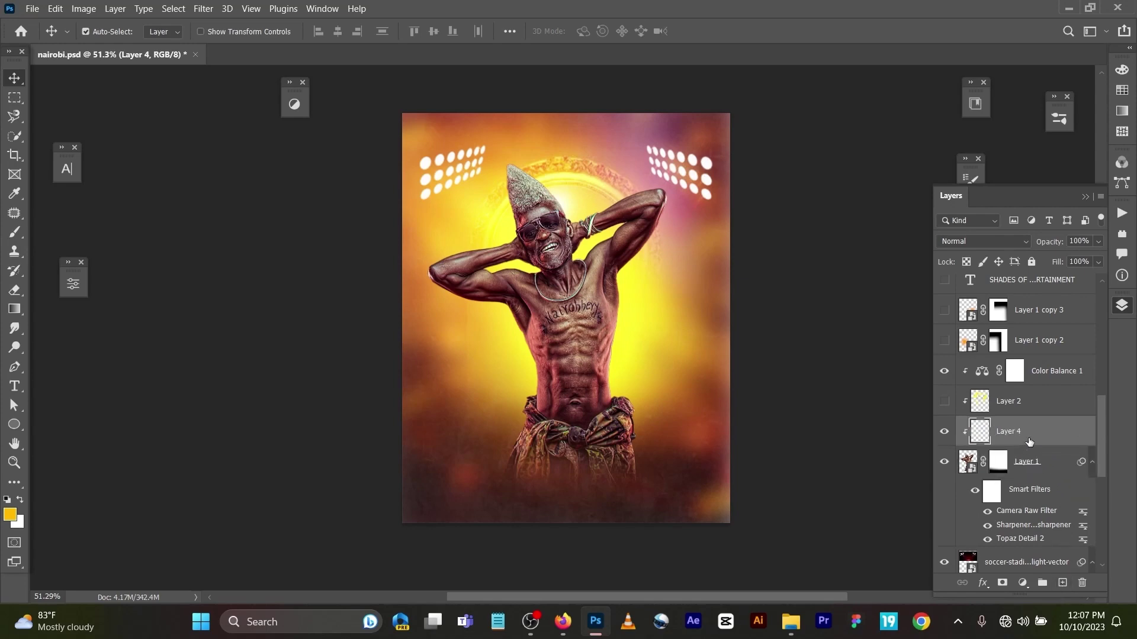
Step: Release and recreate Layer 4's clipping mask on the man's layer, then set it to Screen
right_click(1024, 434)
click(914, 290)
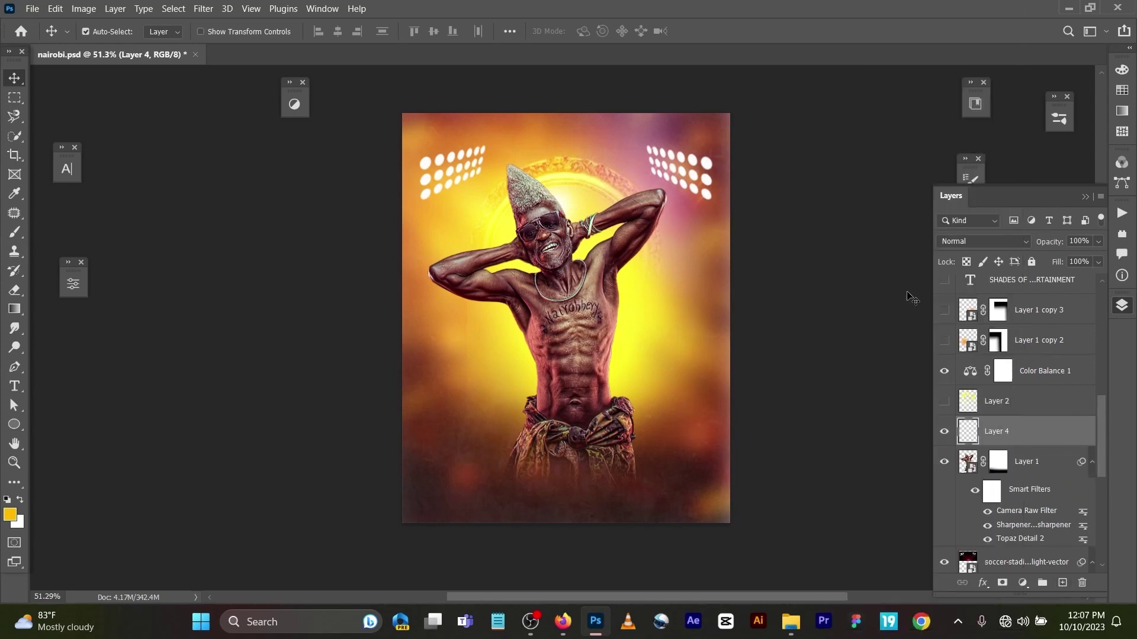
right_click(1028, 438)
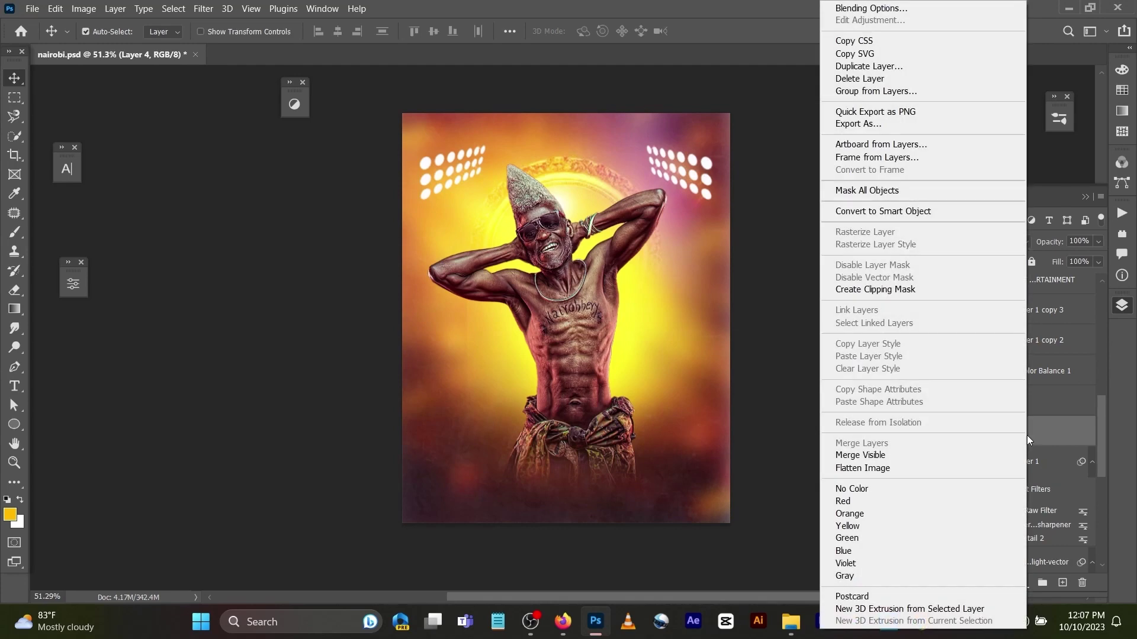
click(900, 290)
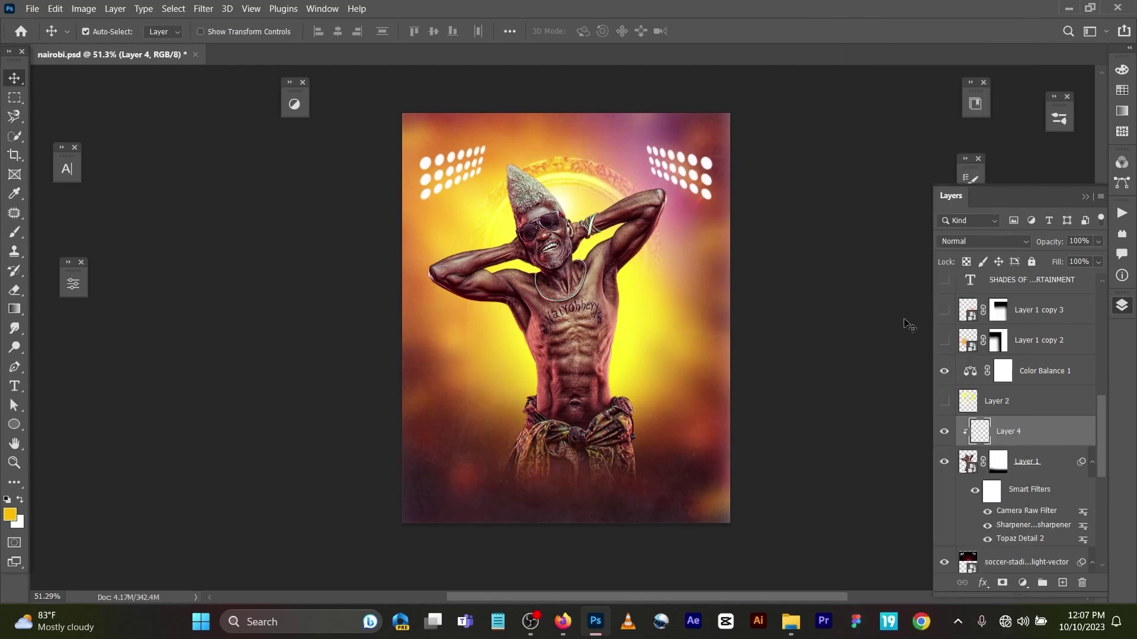
click(960, 241)
click(949, 354)
Step: Select Layer 4 and set a 250-pixel brush with lowered opacity and 79% flow
click(762, 348)
key(b)
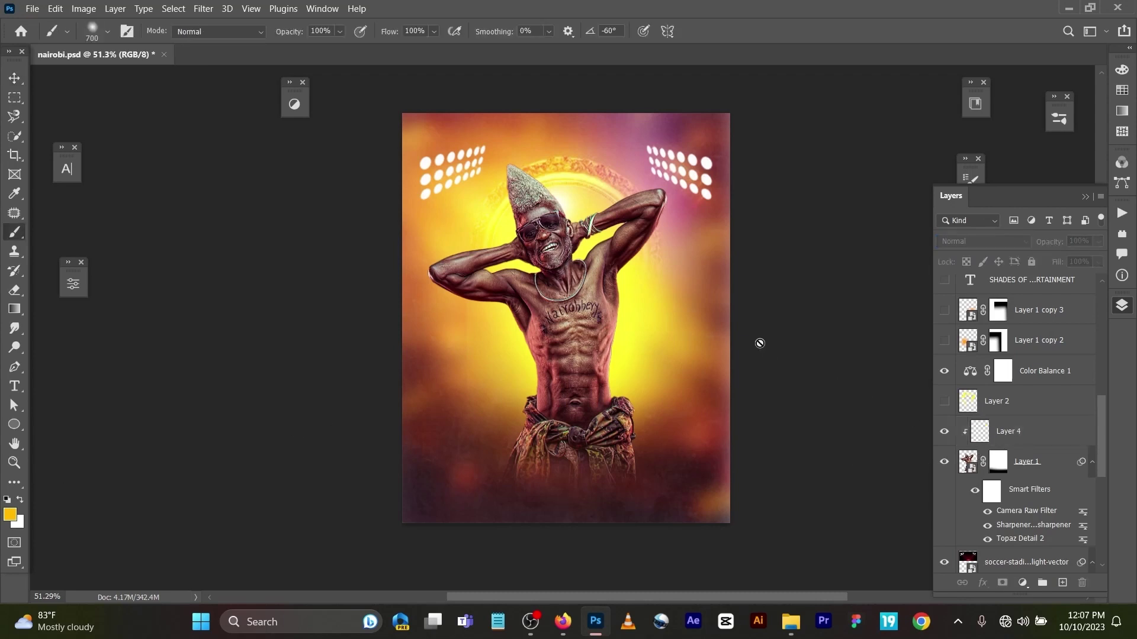
click(1019, 431)
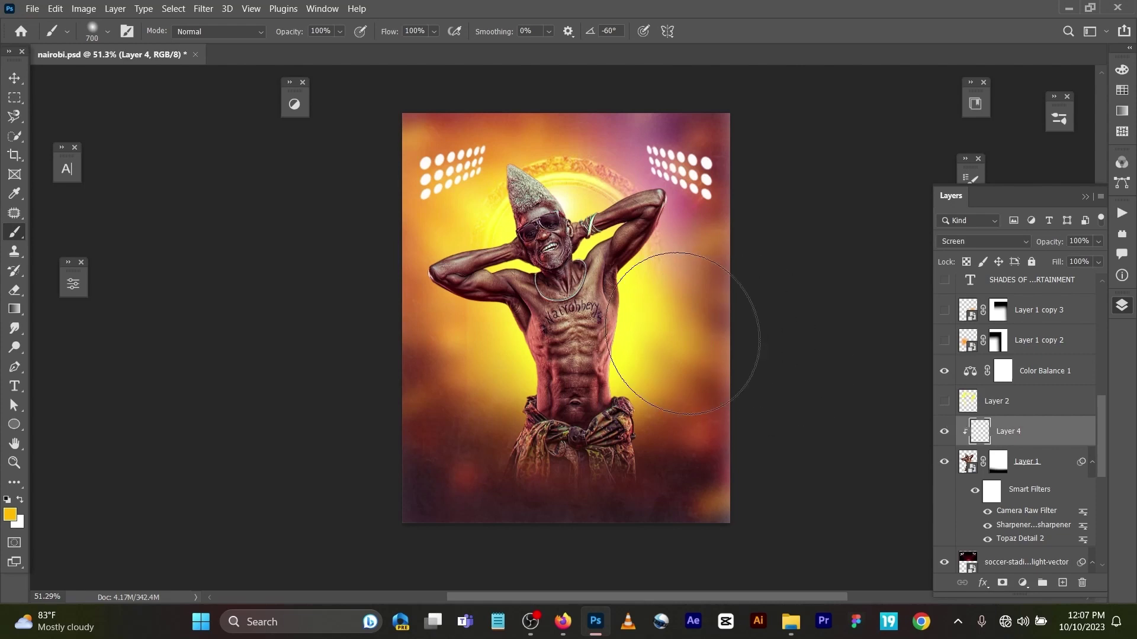
key(bracketleft)
key(bracketleft)
key(bracketleft)
key(bracketleft)
key(bracketleft)
drag(296, 36, 273, 36)
drag(396, 37, 376, 34)
Step: Paint glow beside both sides of the waist, the raised elbow and down the left background
scroll(628, 326, up, 1)
scroll(627, 326, up, 2)
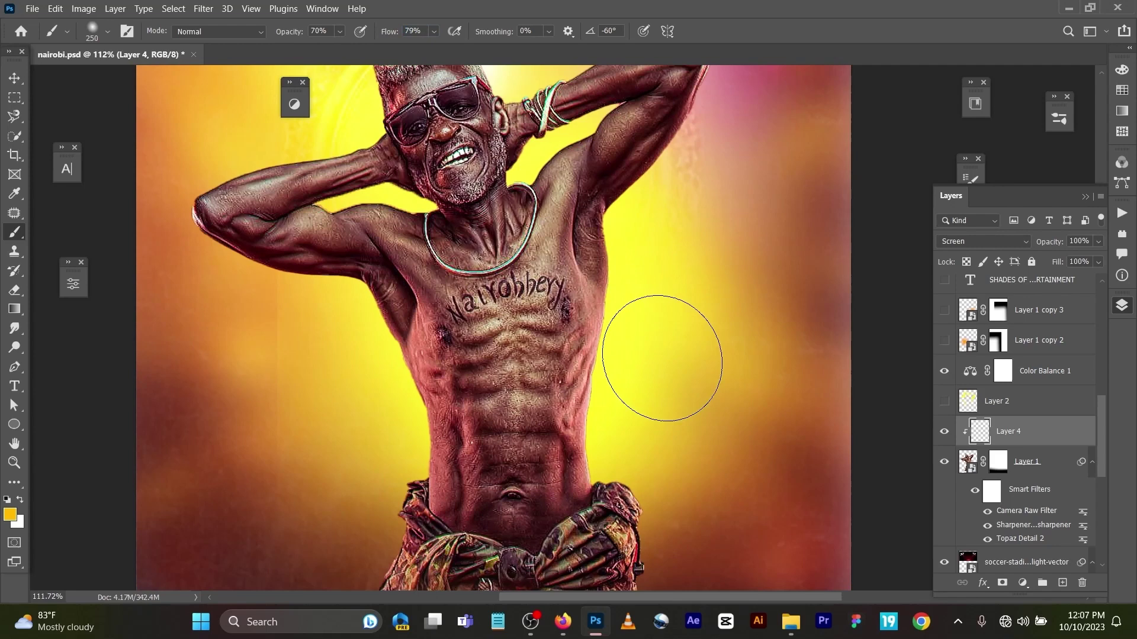
mouse_move(664, 425)
mouse_down()
mouse_move(647, 456)
mouse_move(609, 437)
mouse_up()
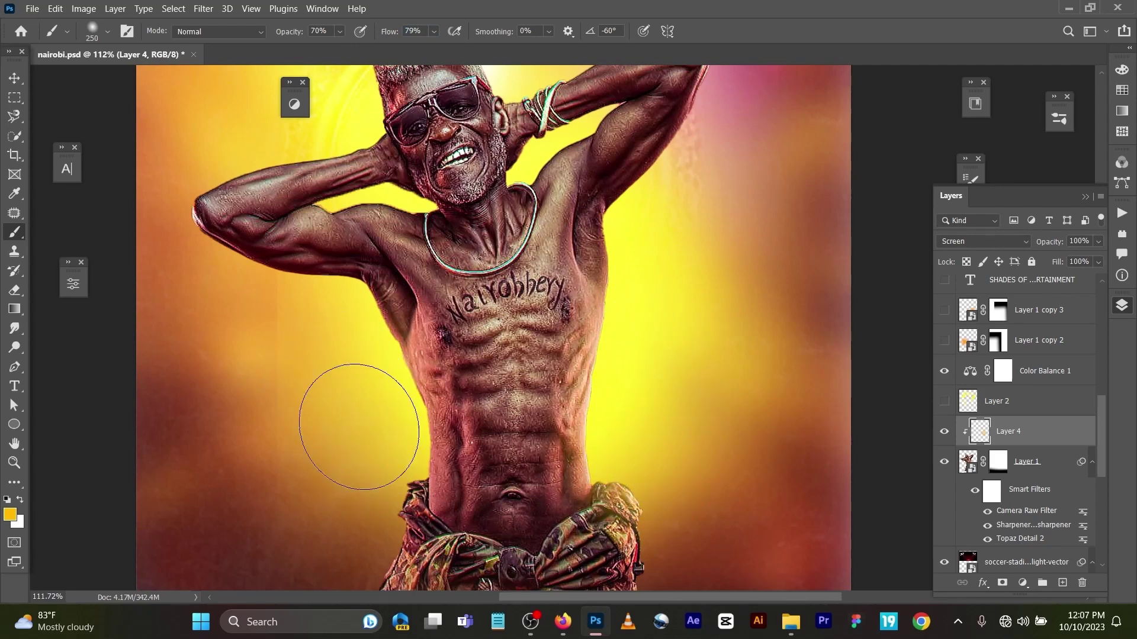
mouse_move(355, 406)
mouse_down()
mouse_move(349, 444)
mouse_move(366, 466)
mouse_up()
scroll(621, 406, down, 3)
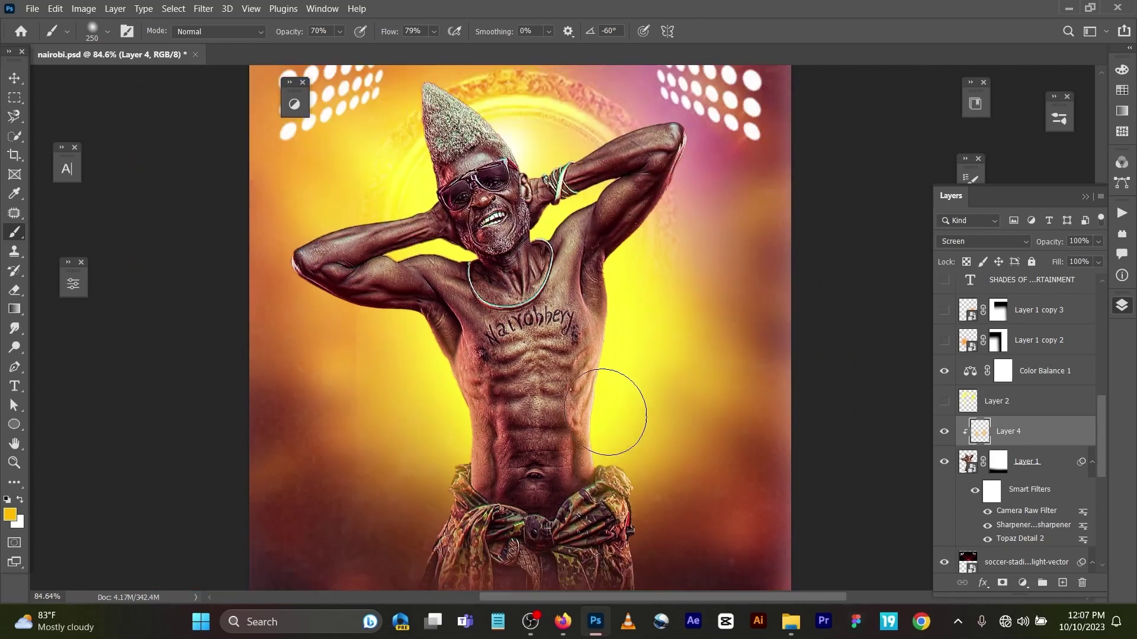
mouse_move(716, 239)
mouse_down()
mouse_move(692, 278)
mouse_move(681, 272)
mouse_move(673, 307)
mouse_move(645, 169)
mouse_move(610, 166)
mouse_move(586, 204)
mouse_move(572, 203)
mouse_up()
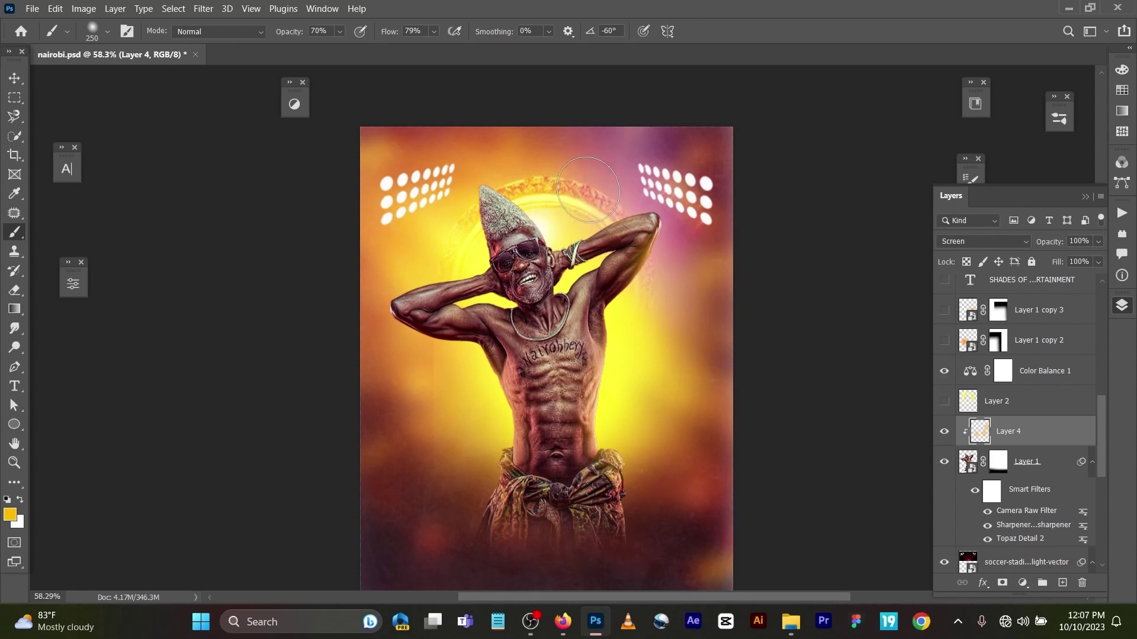
mouse_move(423, 212)
mouse_down()
mouse_move(463, 249)
mouse_move(384, 259)
mouse_move(463, 237)
mouse_move(435, 253)
mouse_move(419, 387)
mouse_up()
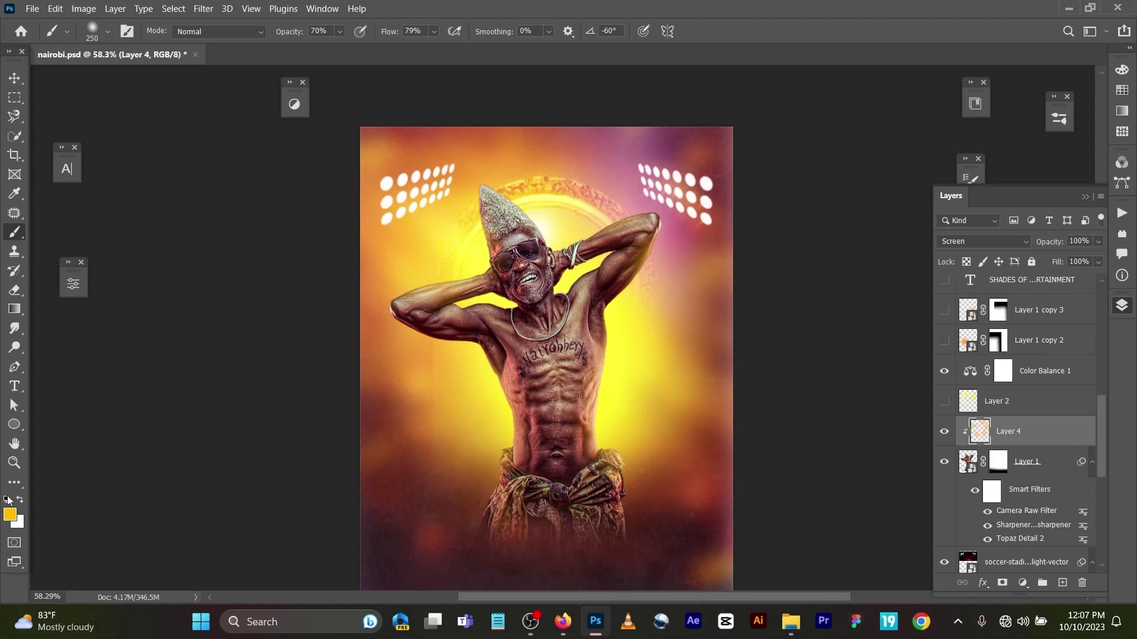
Step: Confirm #ffba00 as the foreground colour and paint extra yellow glow beside the torso
click(10, 514)
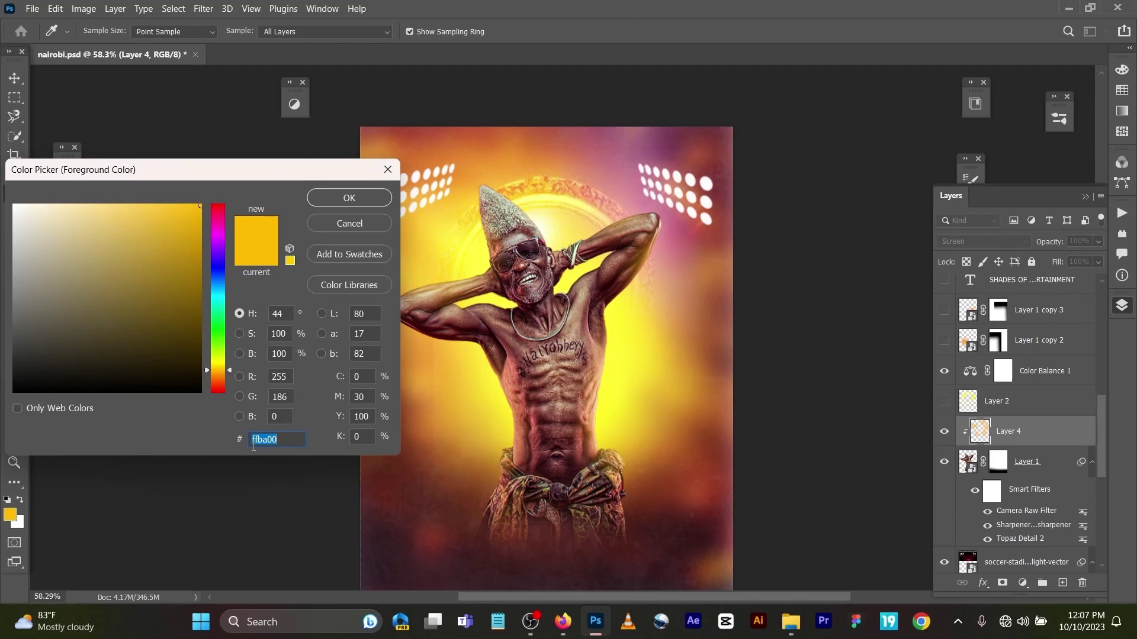
click(362, 197)
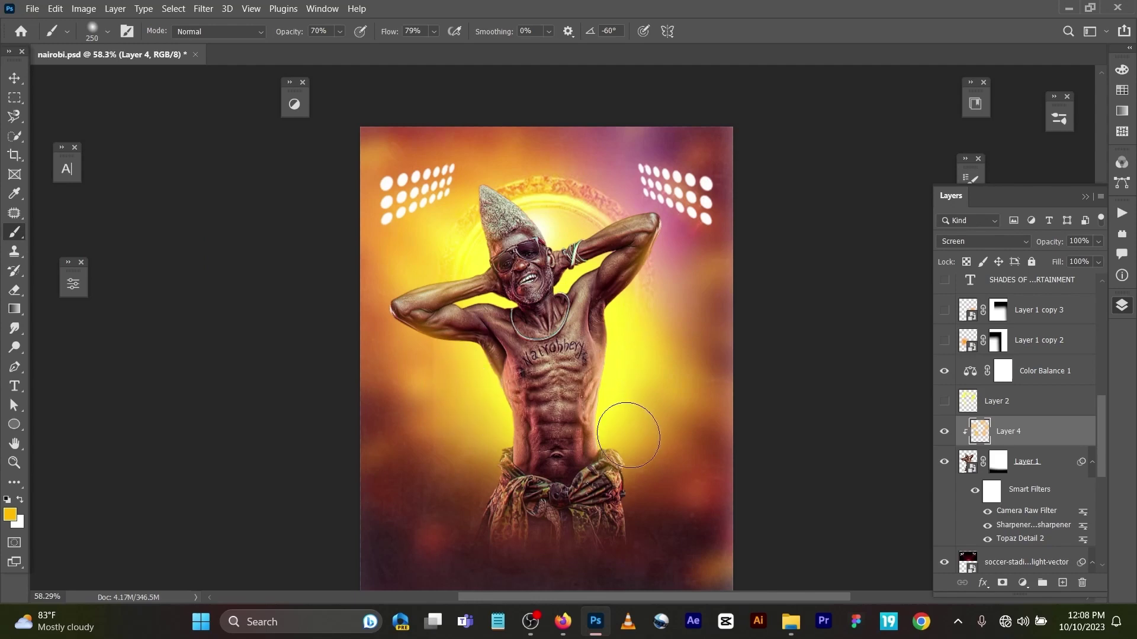
drag(628, 435, 655, 533)
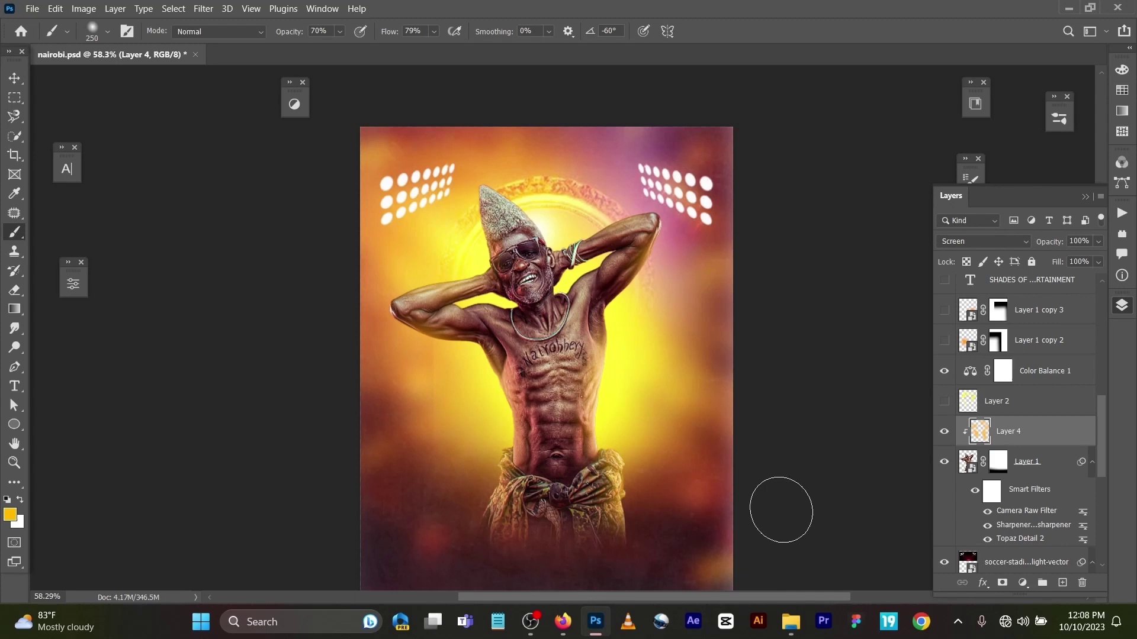
scroll(665, 470, down, 3)
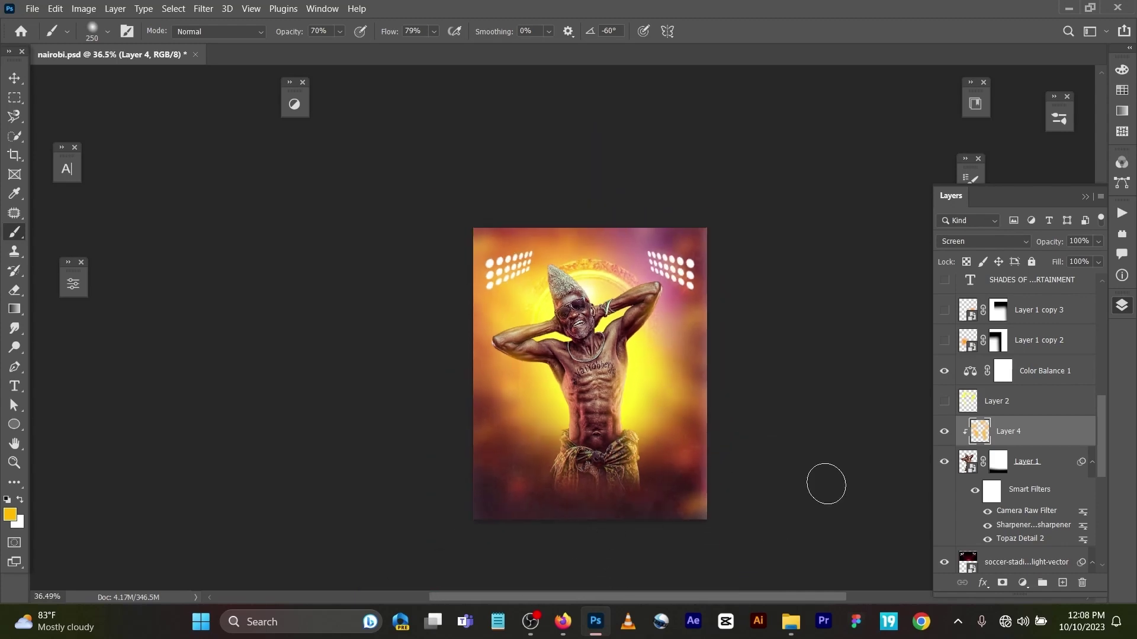
scroll(646, 394, up, 4)
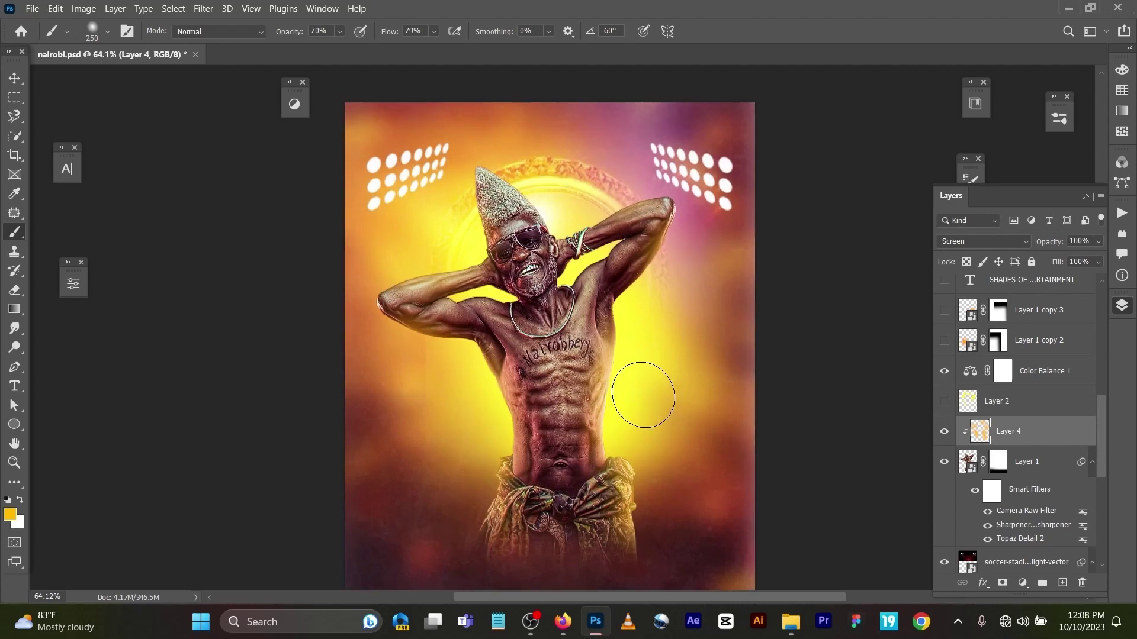
scroll(642, 395, down, 4)
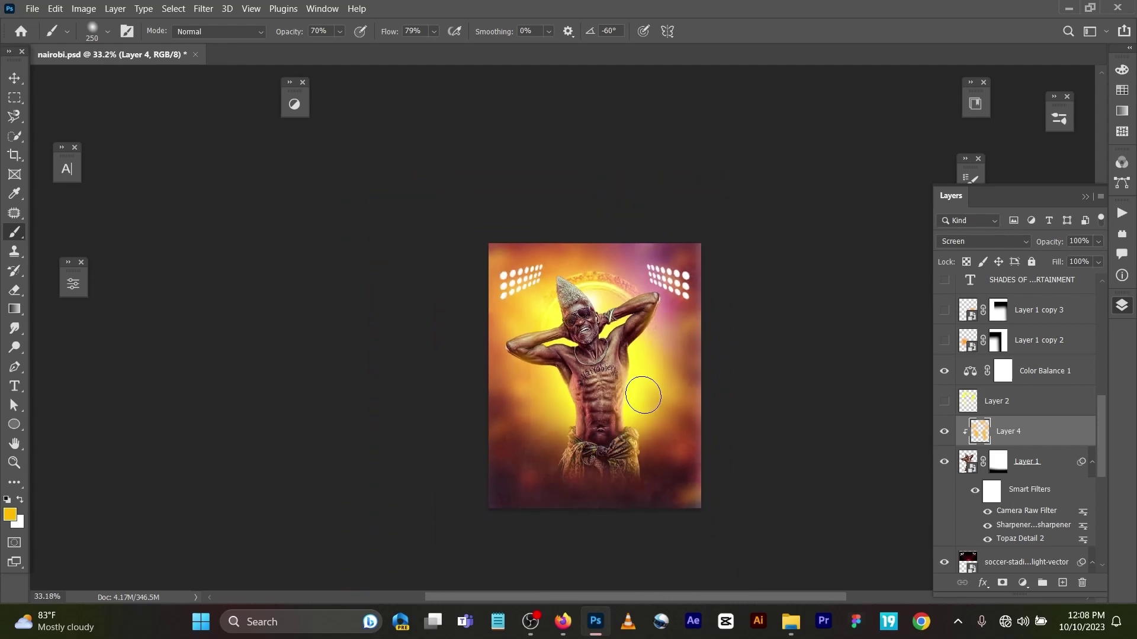
Step: Show Layer 2 to preview the flyer, then hide it again
click(947, 402)
click(946, 402)
scroll(649, 423, up, 2)
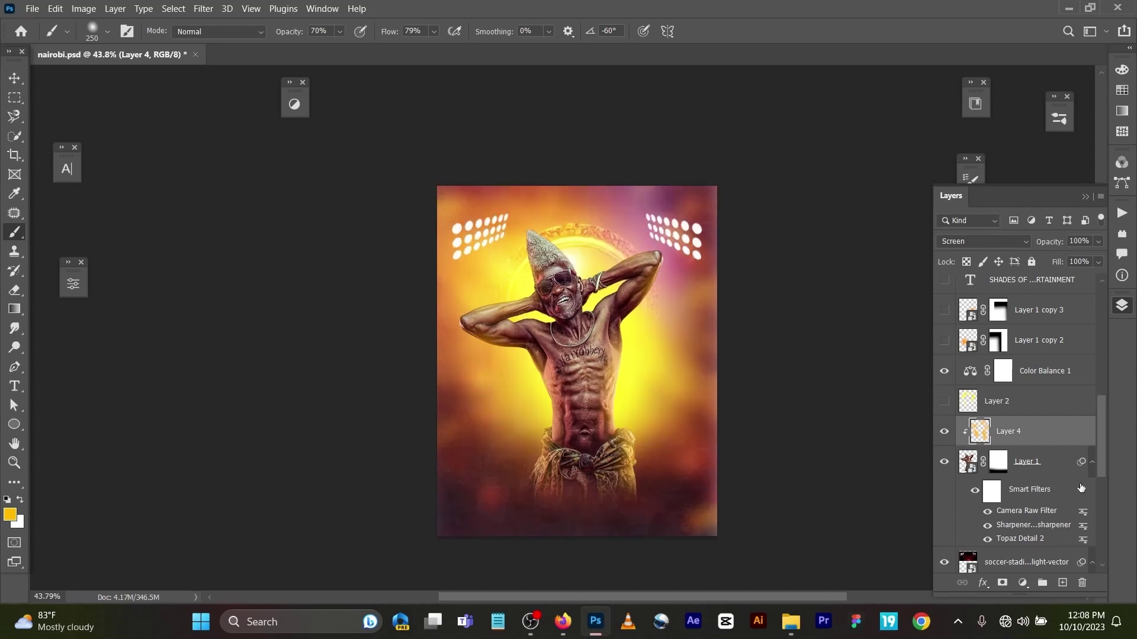
scroll(954, 402, up, 1)
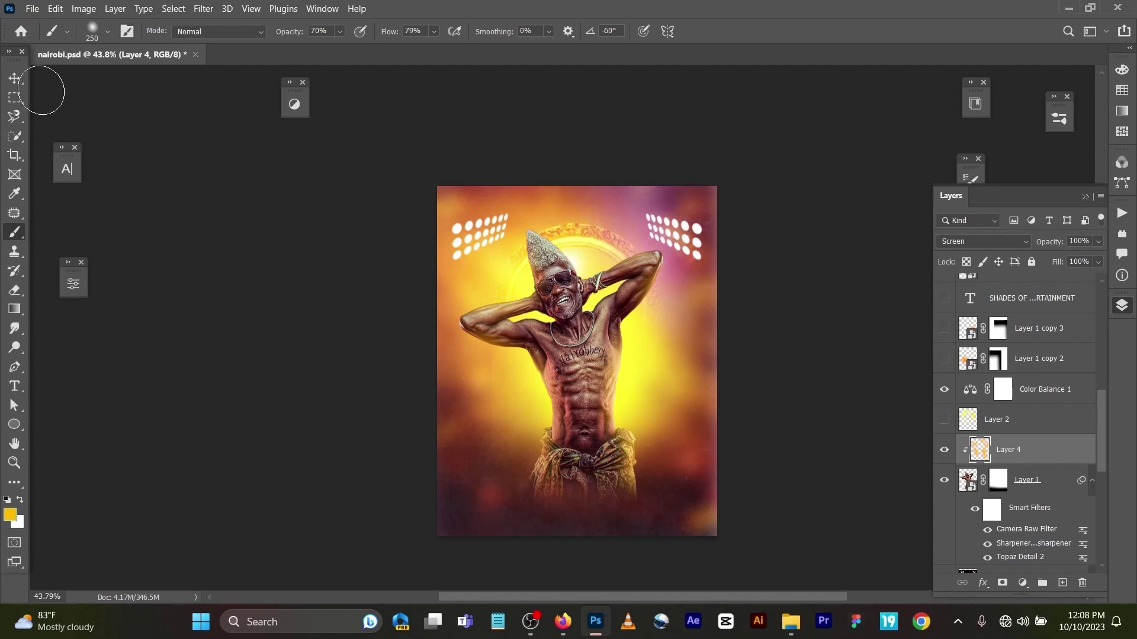
Step: With the Move tool active, show Layer 1 copy 2 and Layer 1 copy 3
click(15, 77)
scroll(571, 394, up, 1)
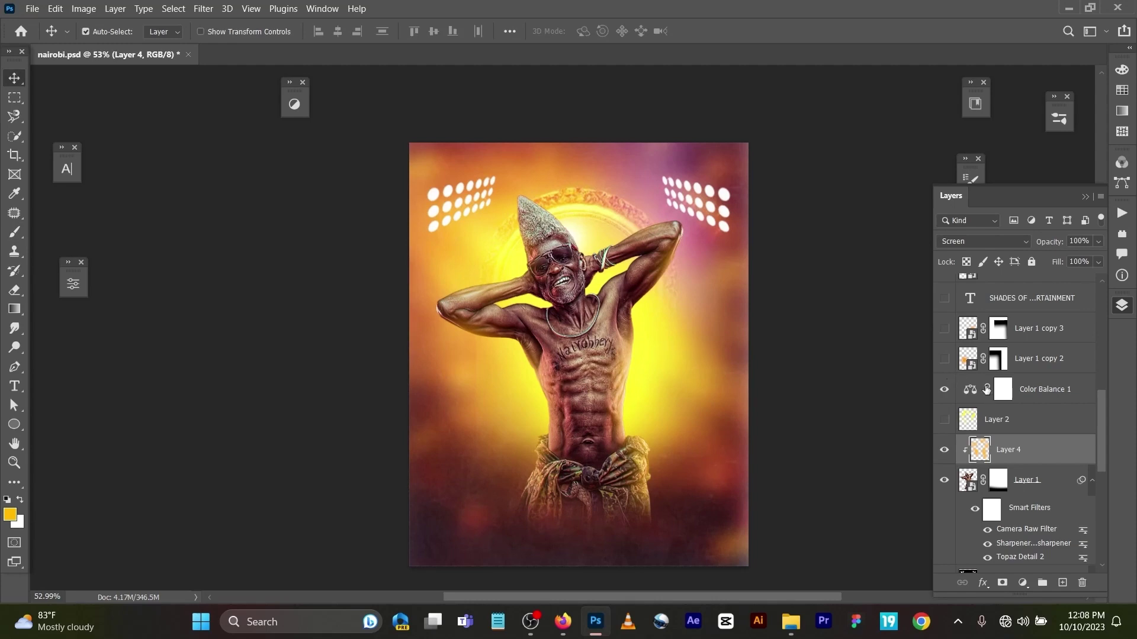
scroll(1034, 509, down, 5)
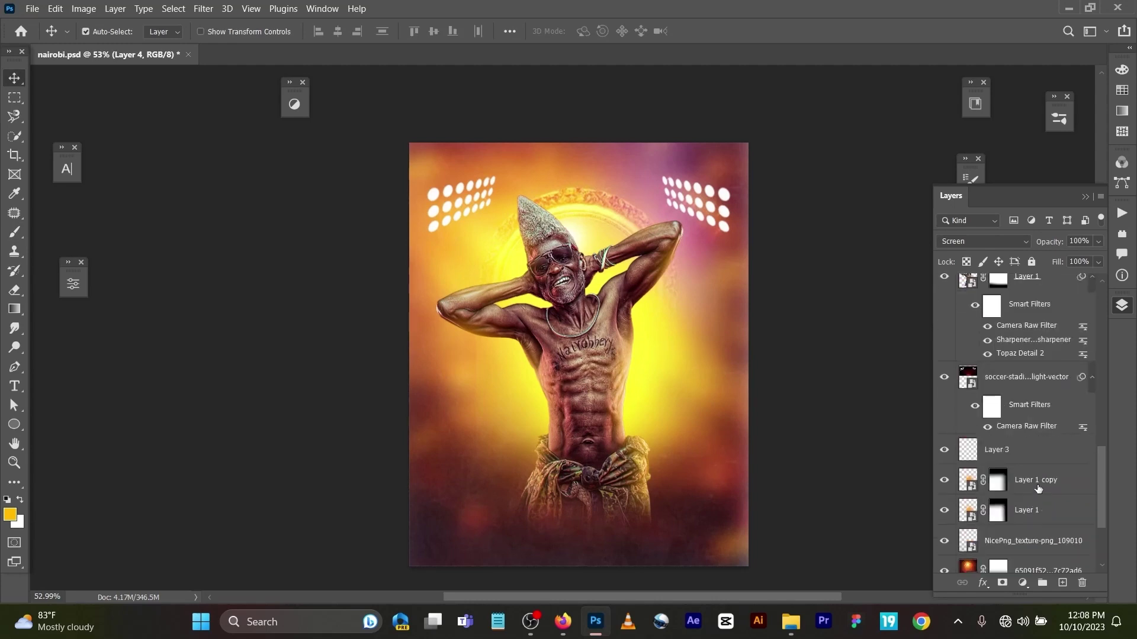
click(1038, 489)
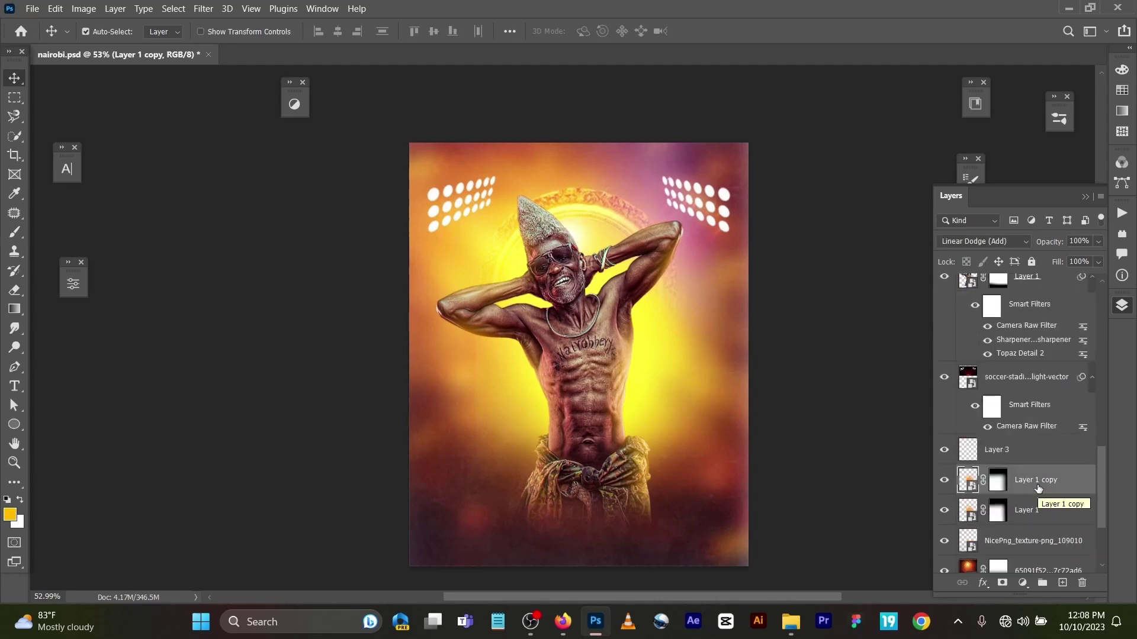
scroll(1038, 489, up, 6)
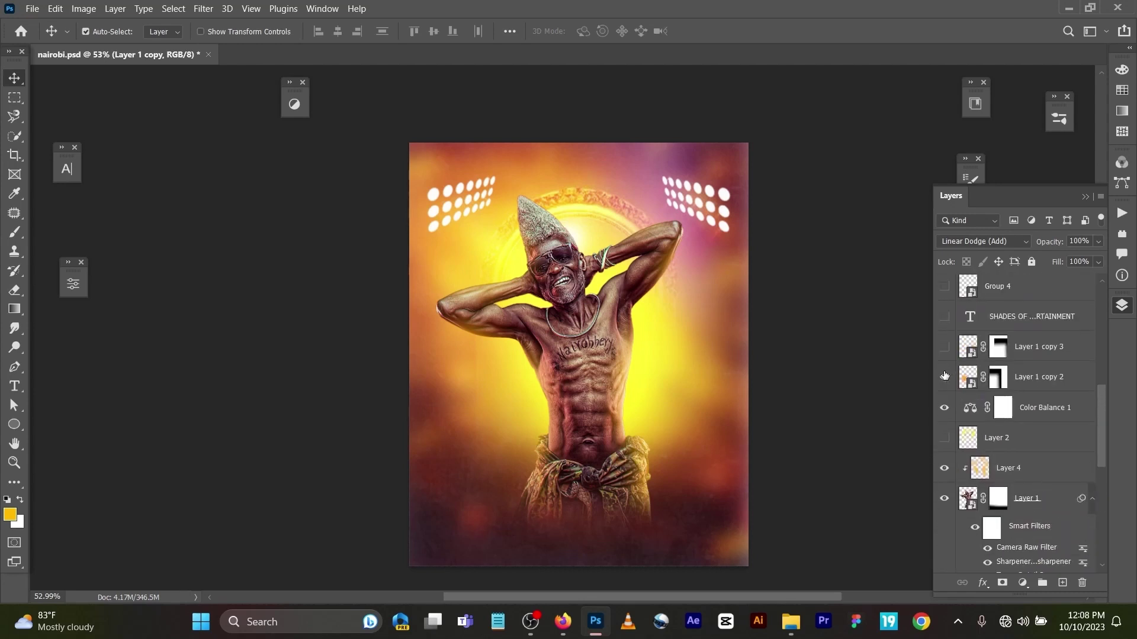
click(945, 376)
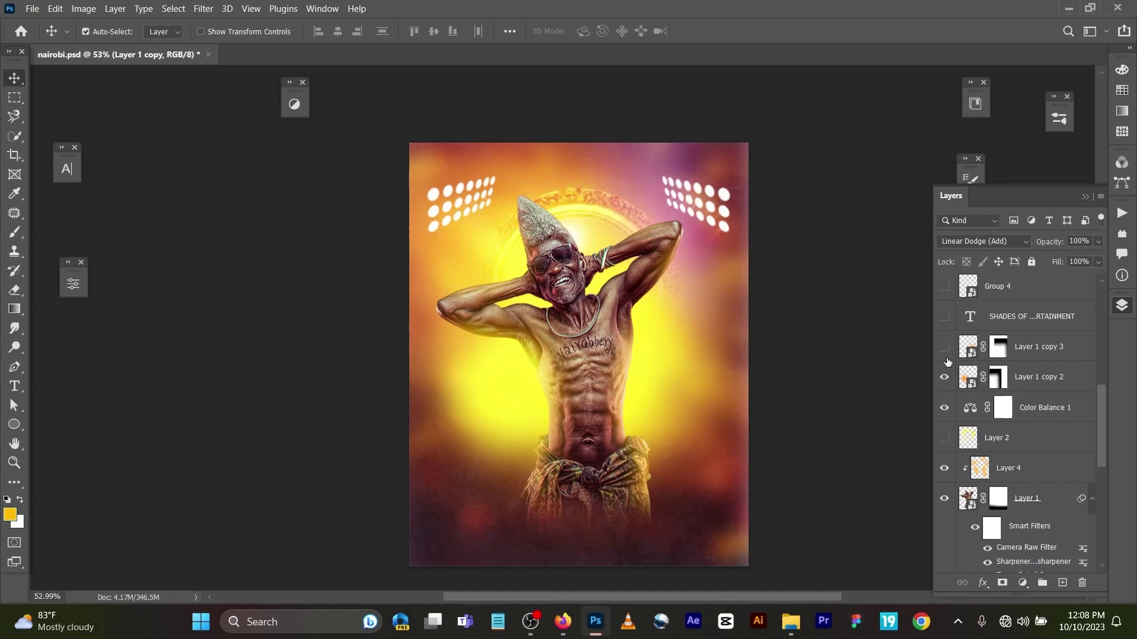
click(945, 347)
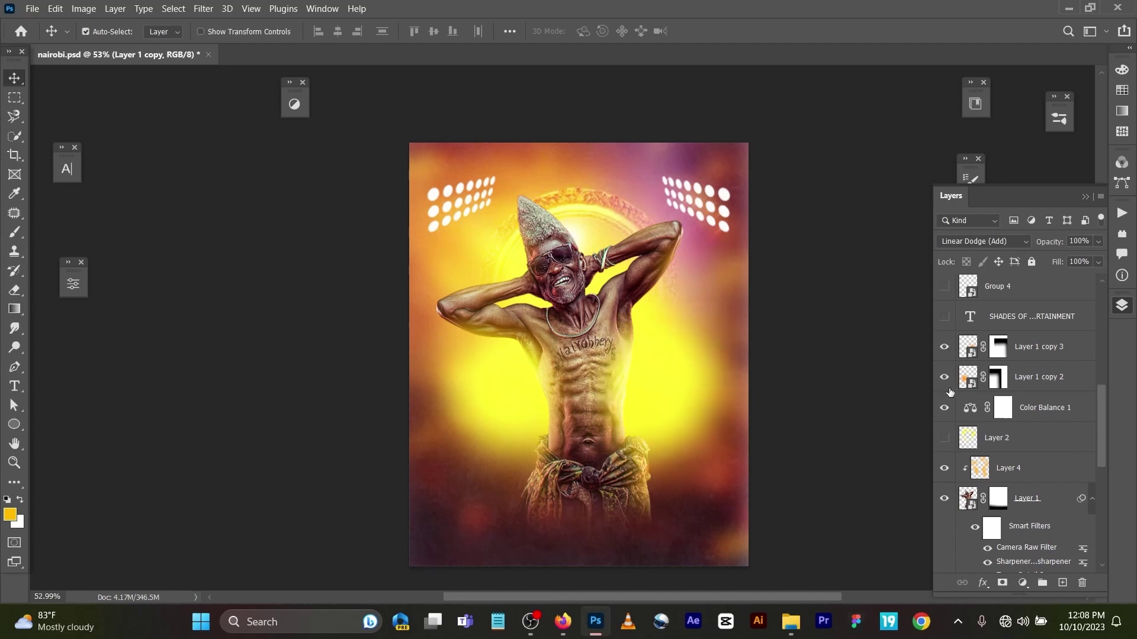
Step: Nudge the Layer 1 copy 2 glow slightly left into position
drag(647, 382, 598, 378)
click(504, 397)
drag(504, 396, 501, 396)
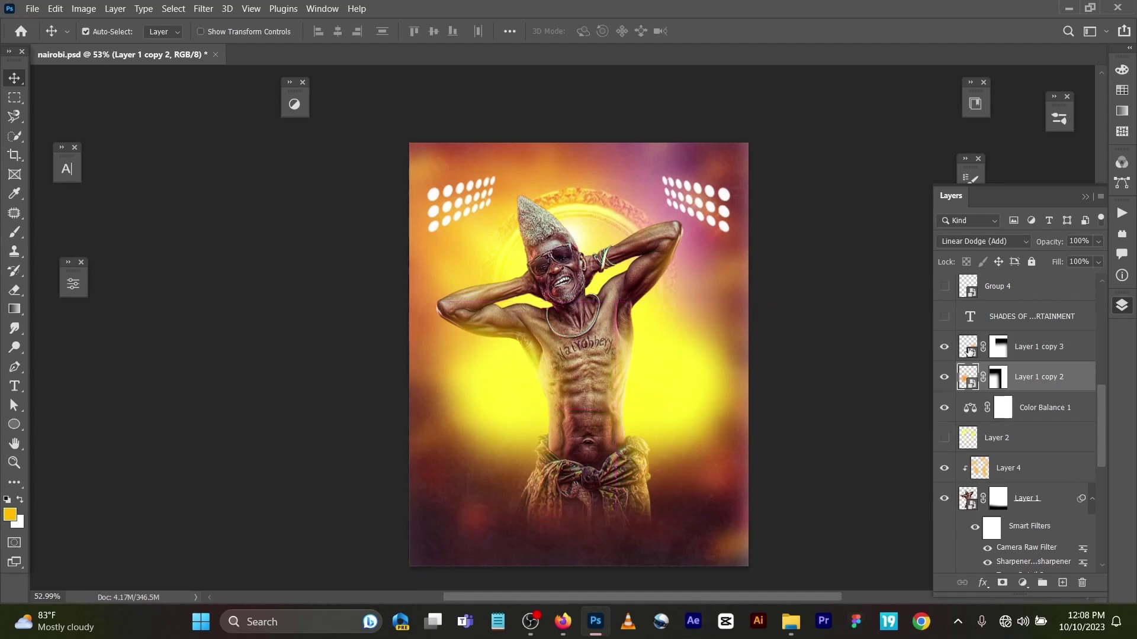
Step: Show the SHADES header text, the 18+ badge group and the orange Rectangle 1 bar
click(945, 318)
scroll(945, 332, up, 2)
click(944, 343)
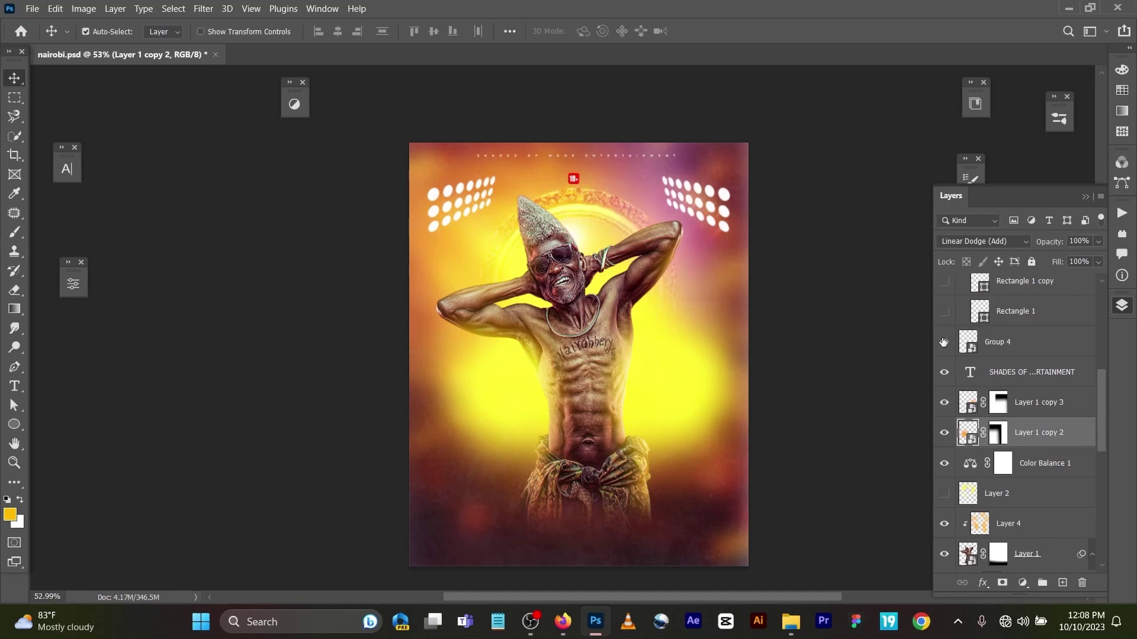
click(945, 312)
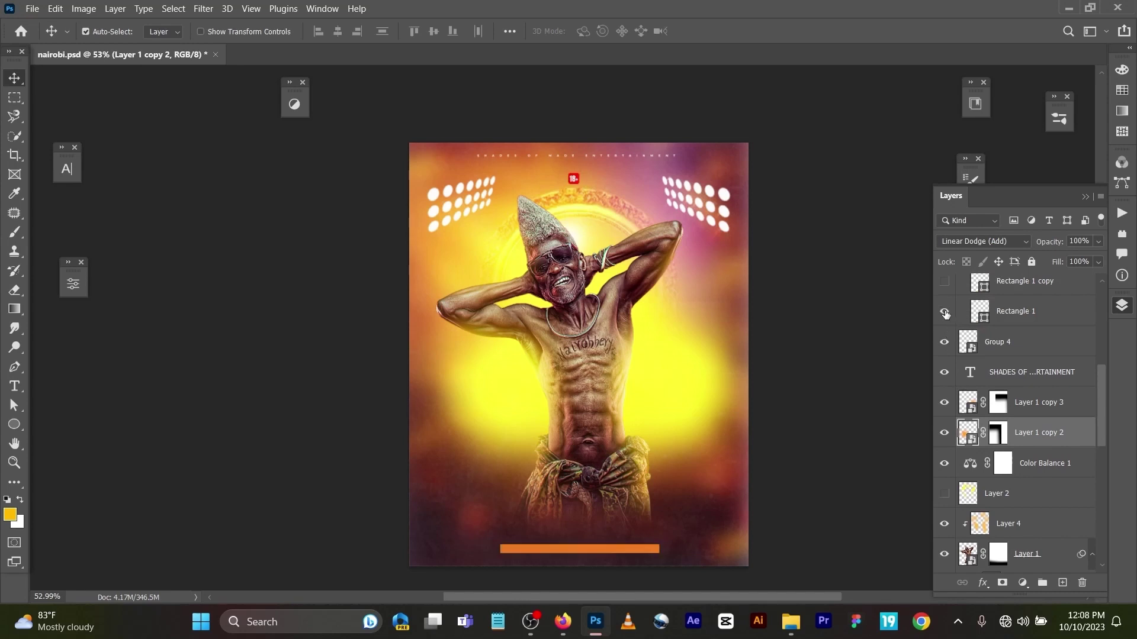
scroll(945, 312, up, 1)
scroll(950, 319, up, 1)
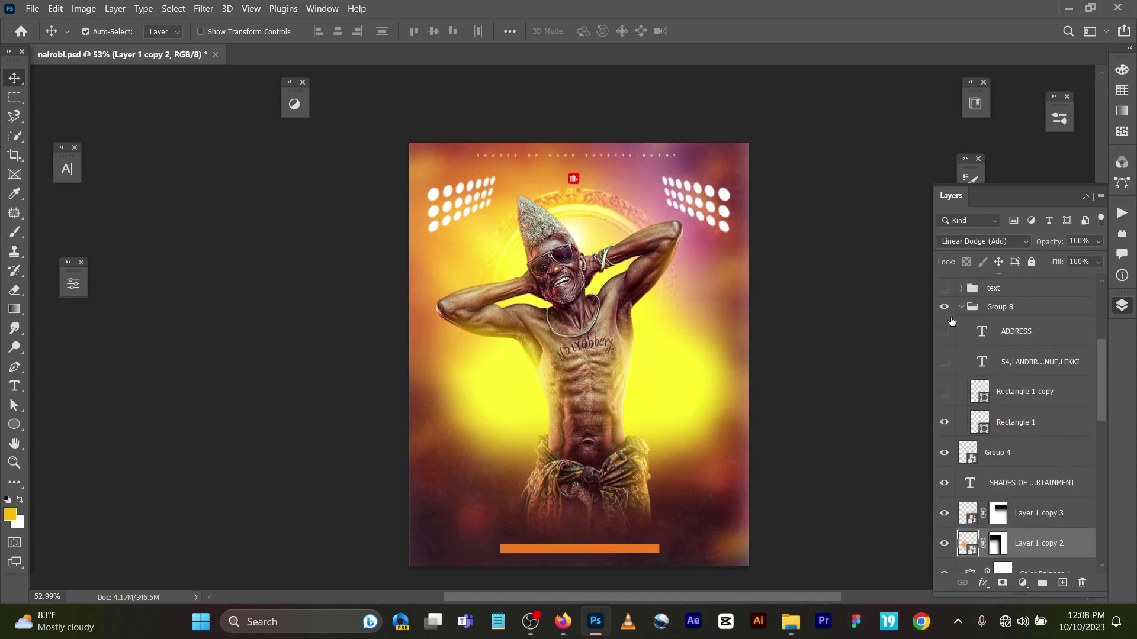
Step: Show Rectangle 1 copy, the street address text, the ADDRESS label and the date-and-venue Group 9
click(944, 392)
click(945, 364)
click(944, 332)
scroll(952, 319, up, 1)
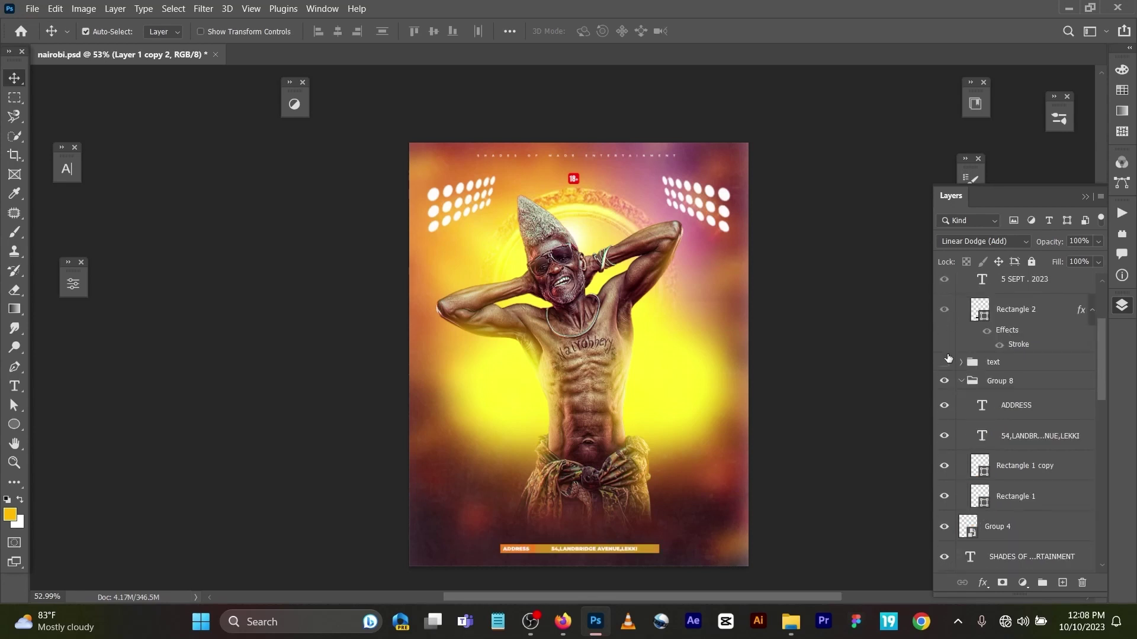
scroll(948, 364, up, 1)
scroll(960, 310, up, 1)
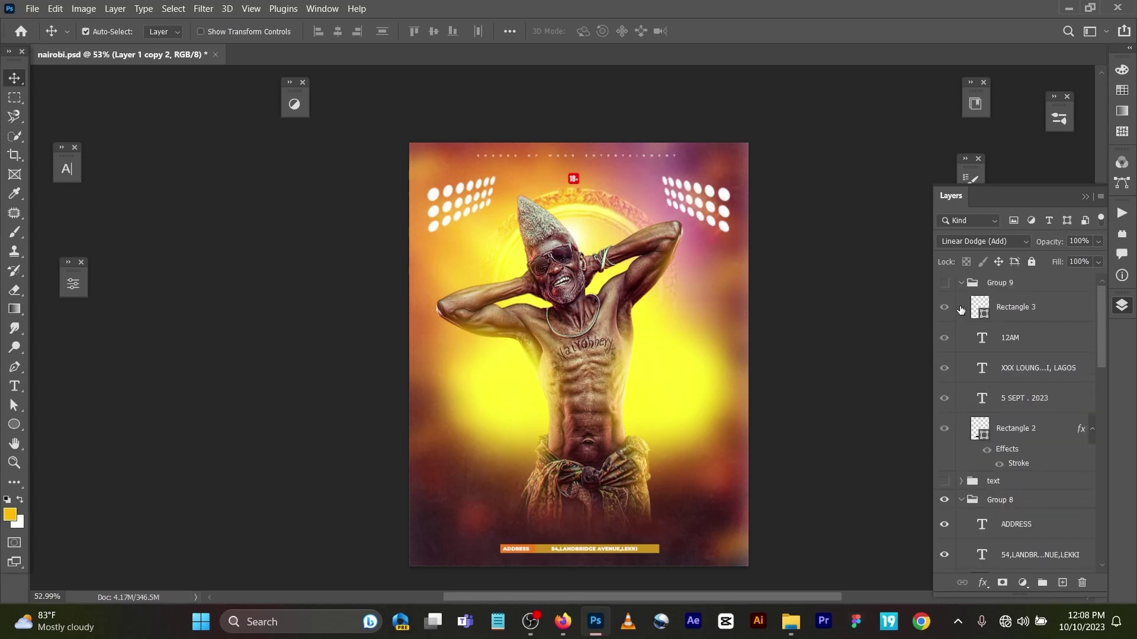
click(943, 283)
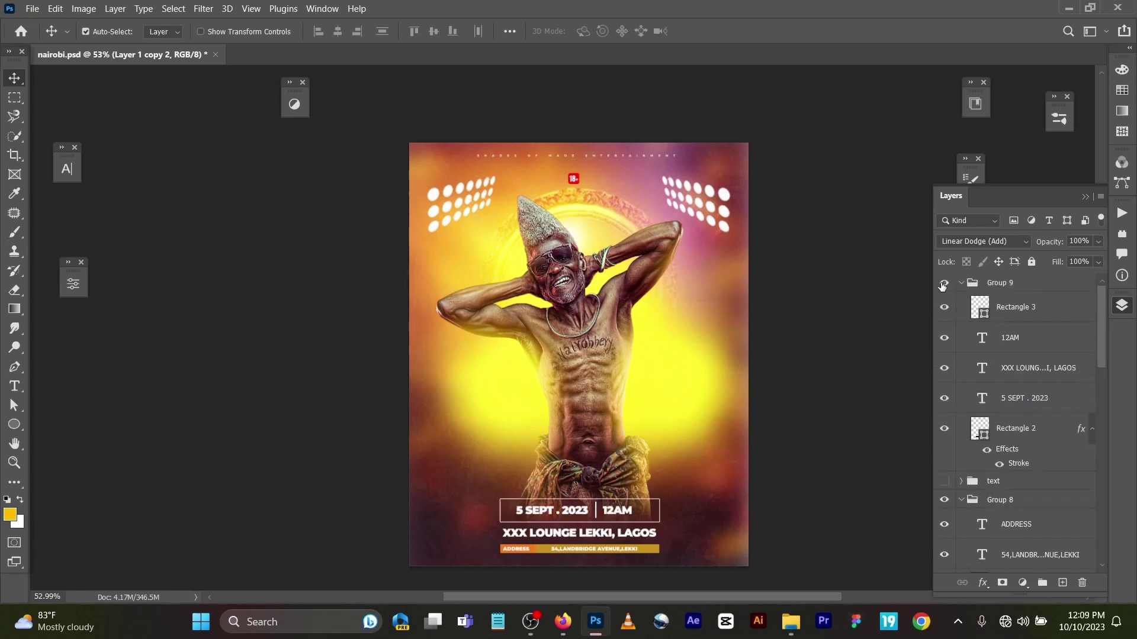
scroll(948, 350, down, 1)
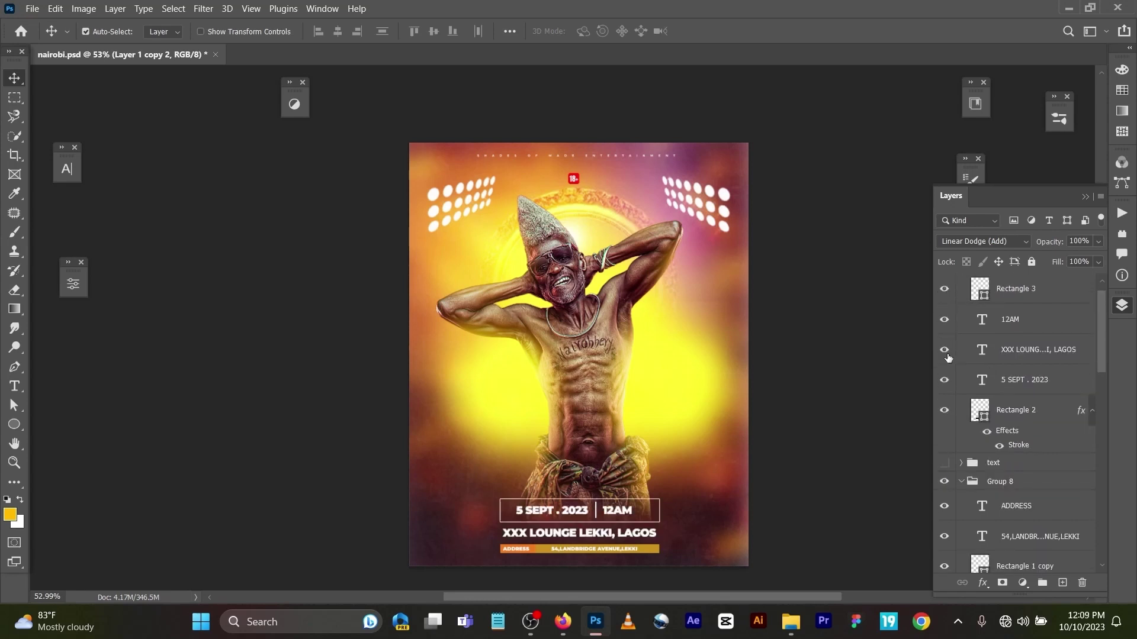
scroll(949, 395, down, 1)
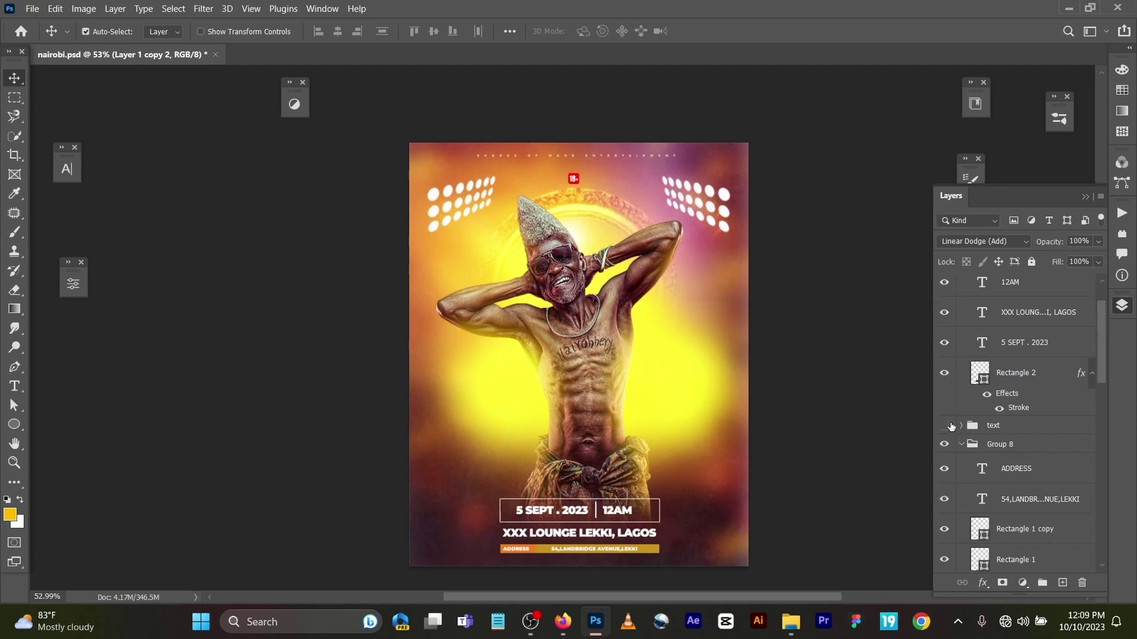
Step: Turn on the 'text' group to display the 3D UNUSUAL FRIDAY headline
click(946, 426)
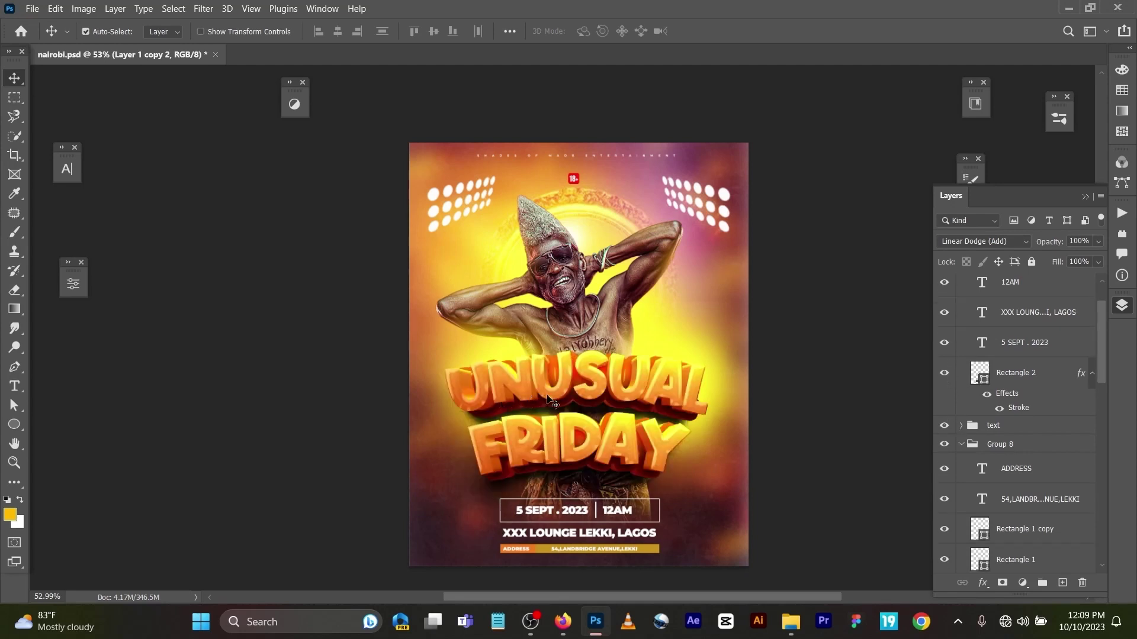